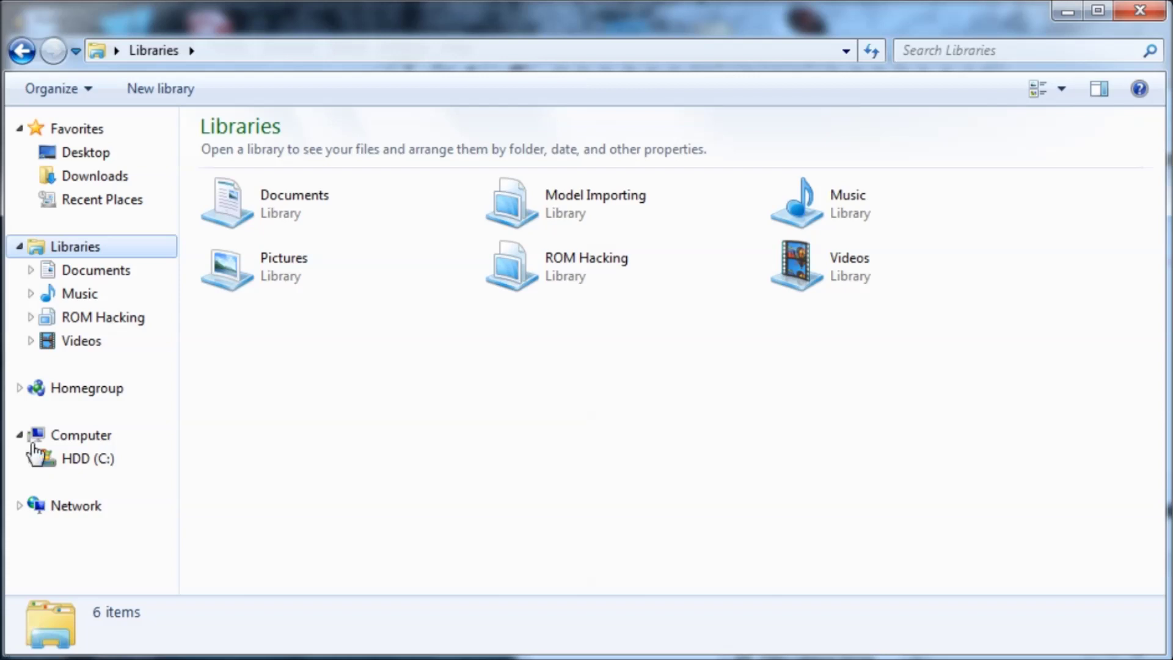
Open the Downloads folder and extract the Custom CIA Videos zip archive into a folder of the same name.
click(107, 183)
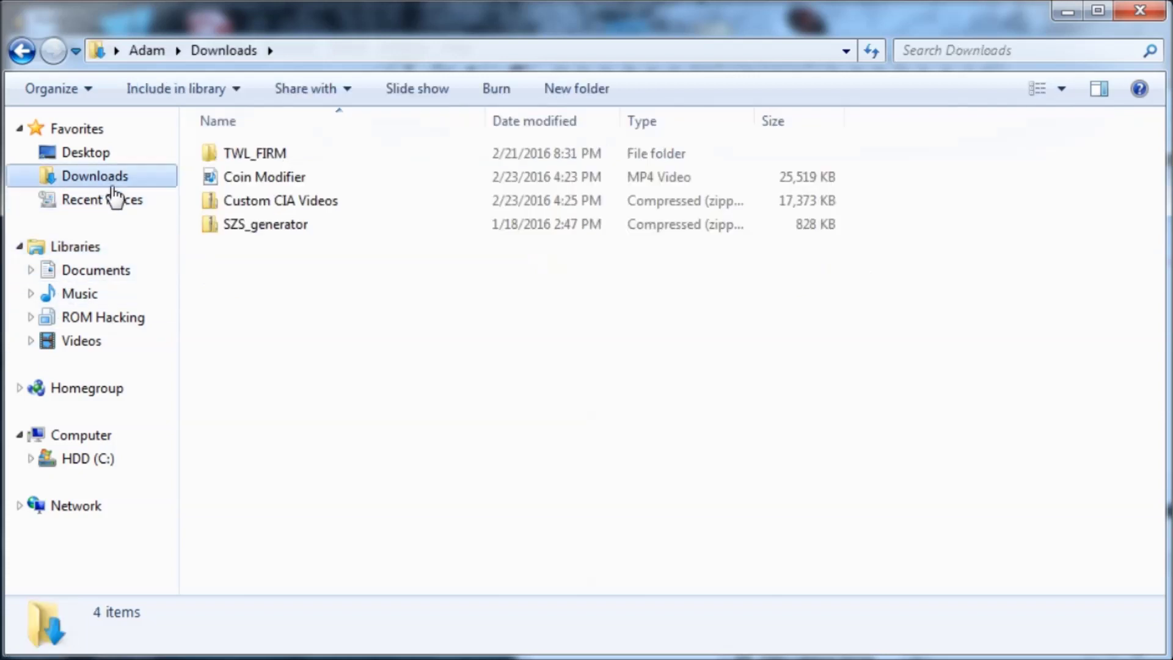
click(235, 178)
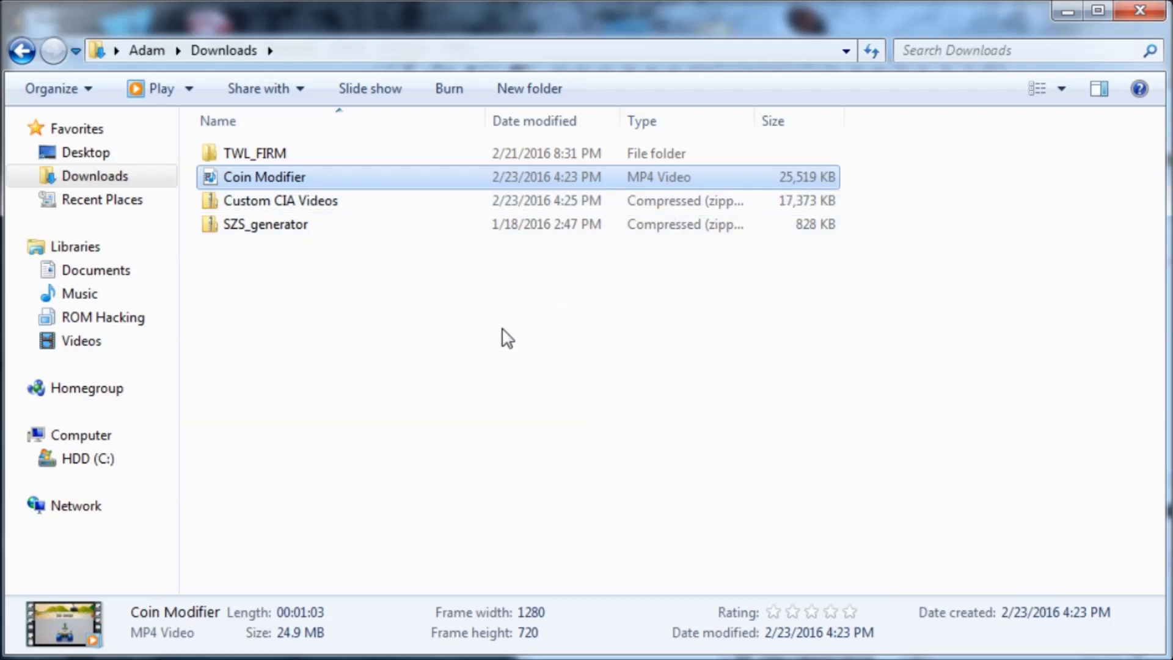
click(275, 205)
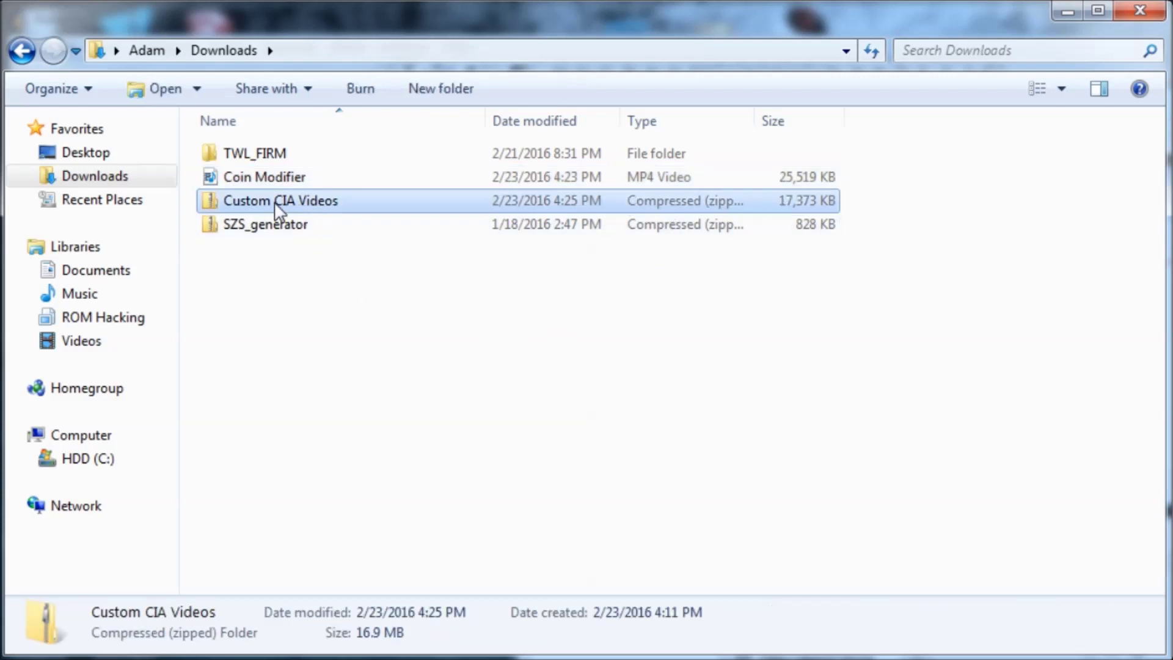
right_click(276, 211)
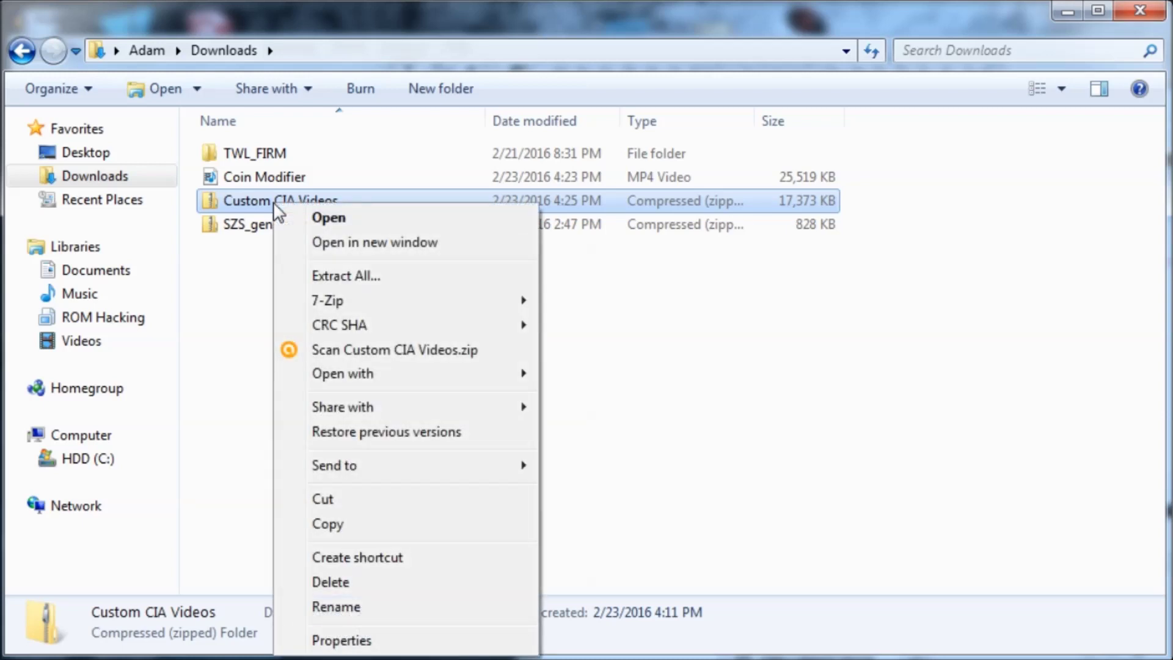
click(270, 202)
right_click(262, 201)
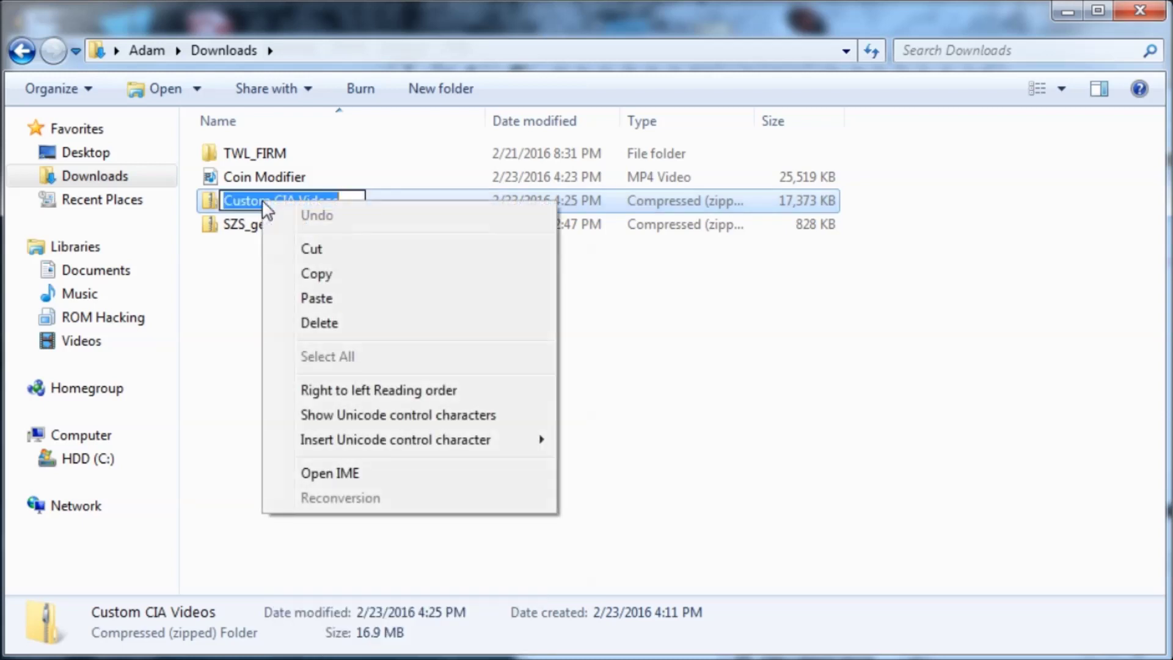
right_click(416, 195)
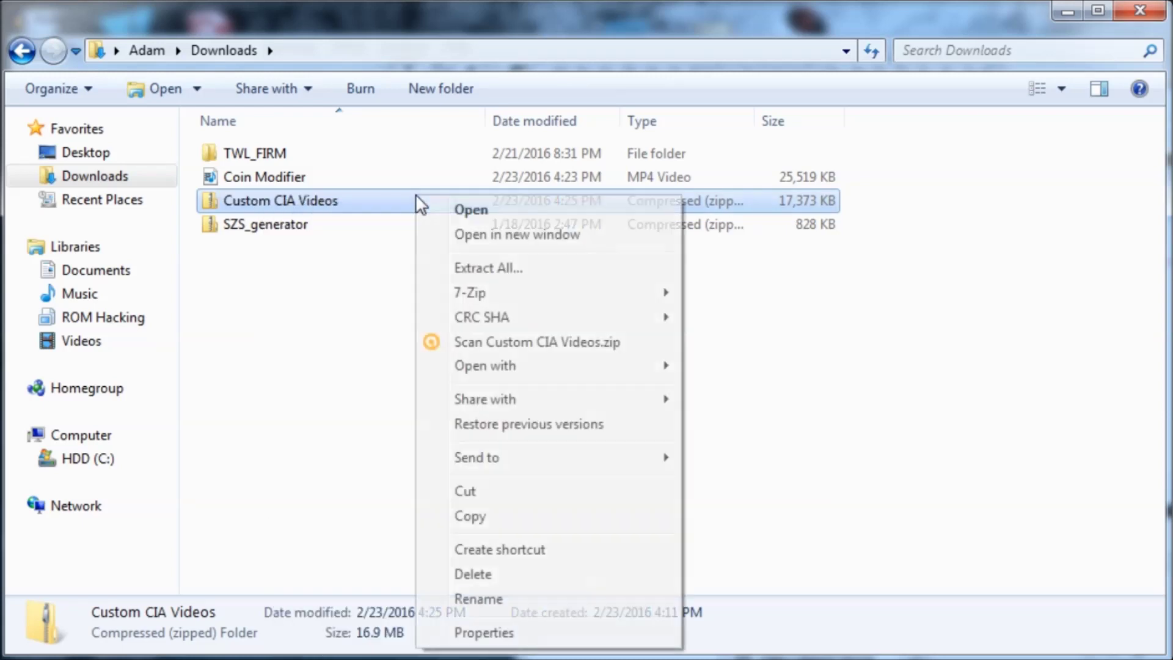
click(457, 269)
click(941, 629)
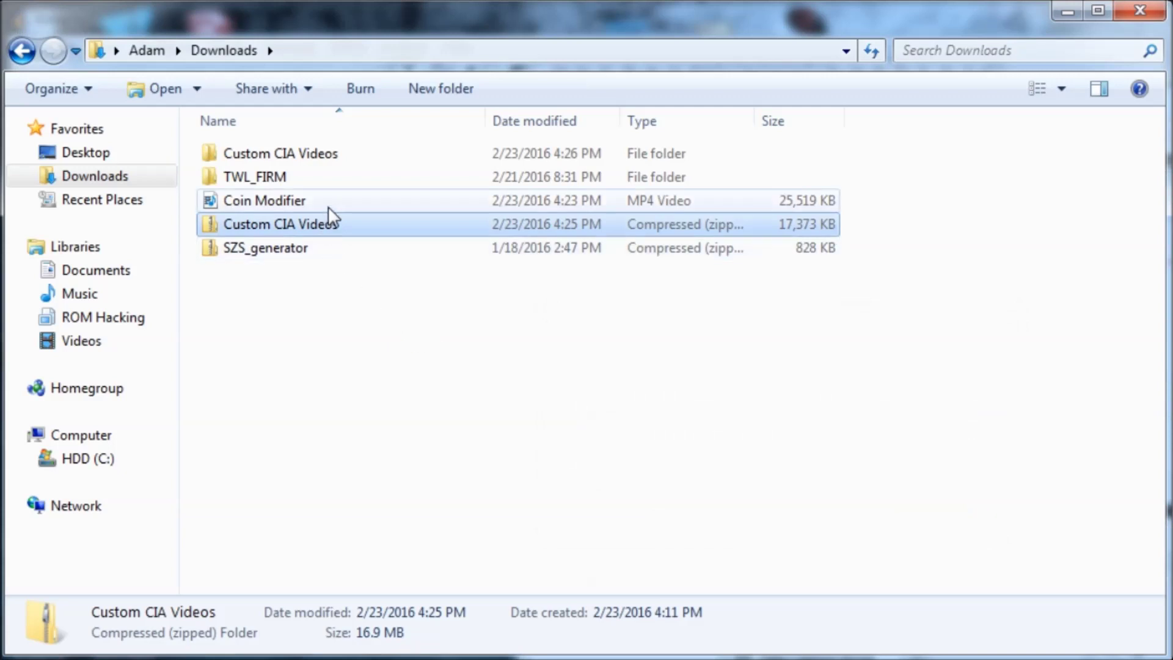
Rename the Coin Modifier MP4 file as video.
click(311, 203)
click(292, 199)
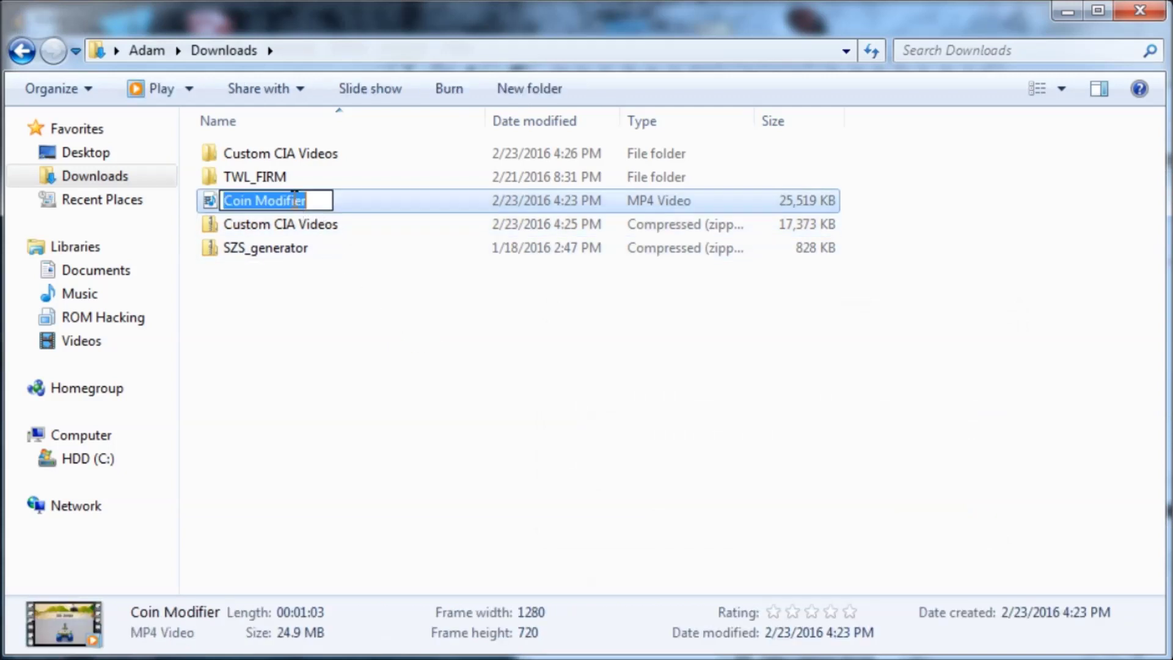
text(video)
key(Return)
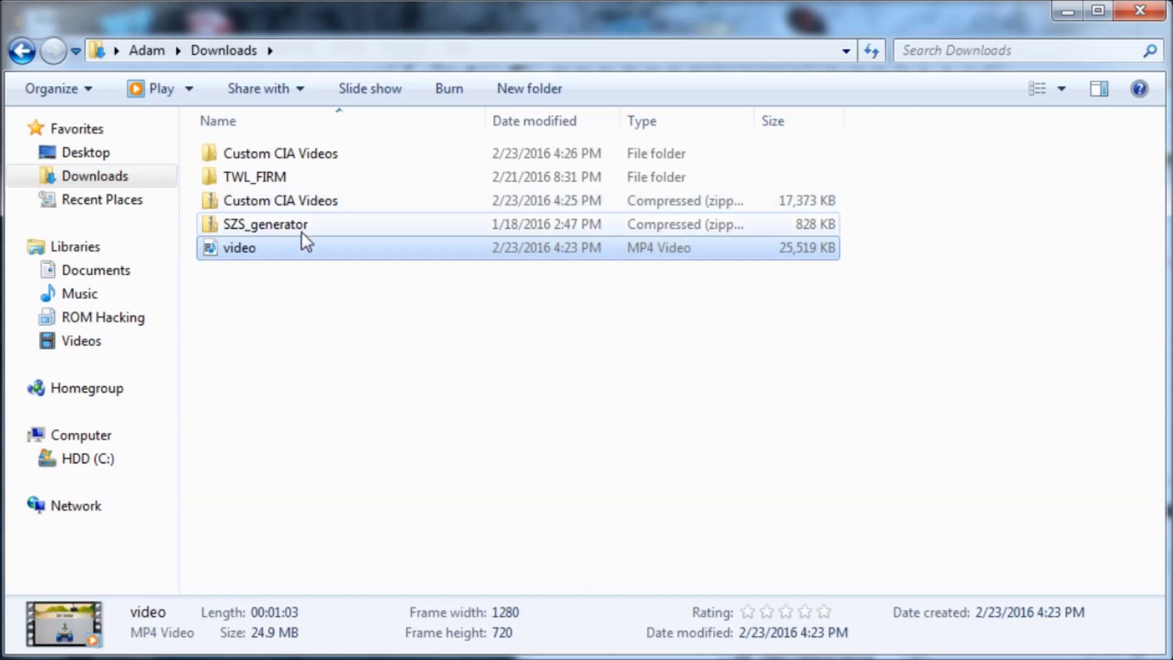
click(664, 293)
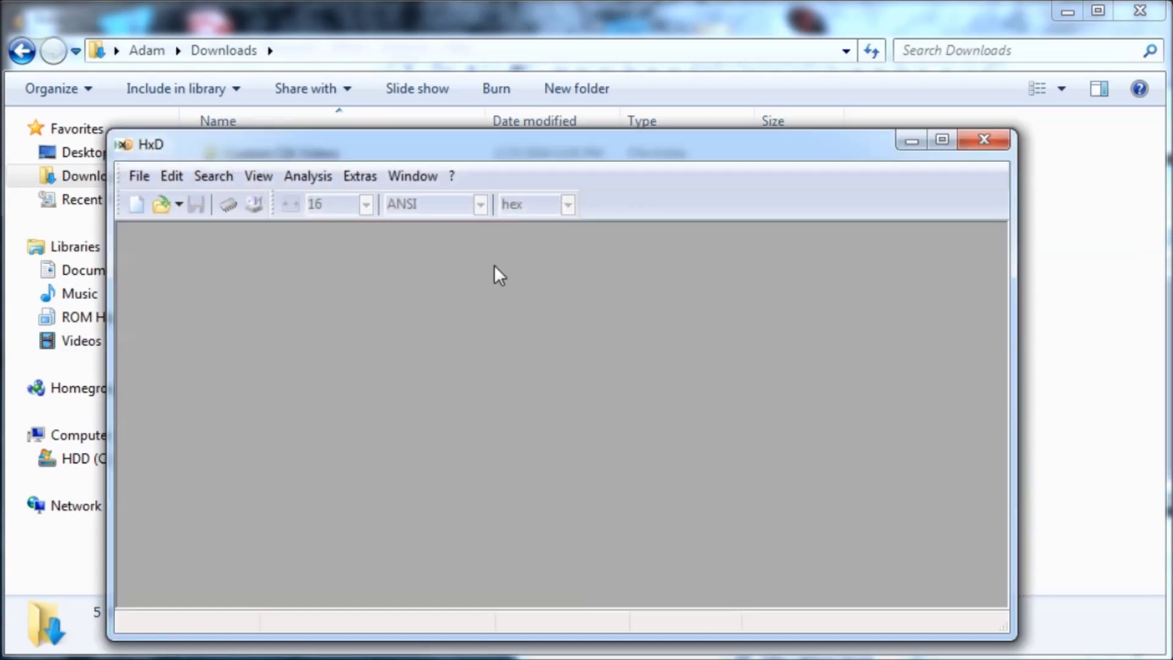
click(981, 142)
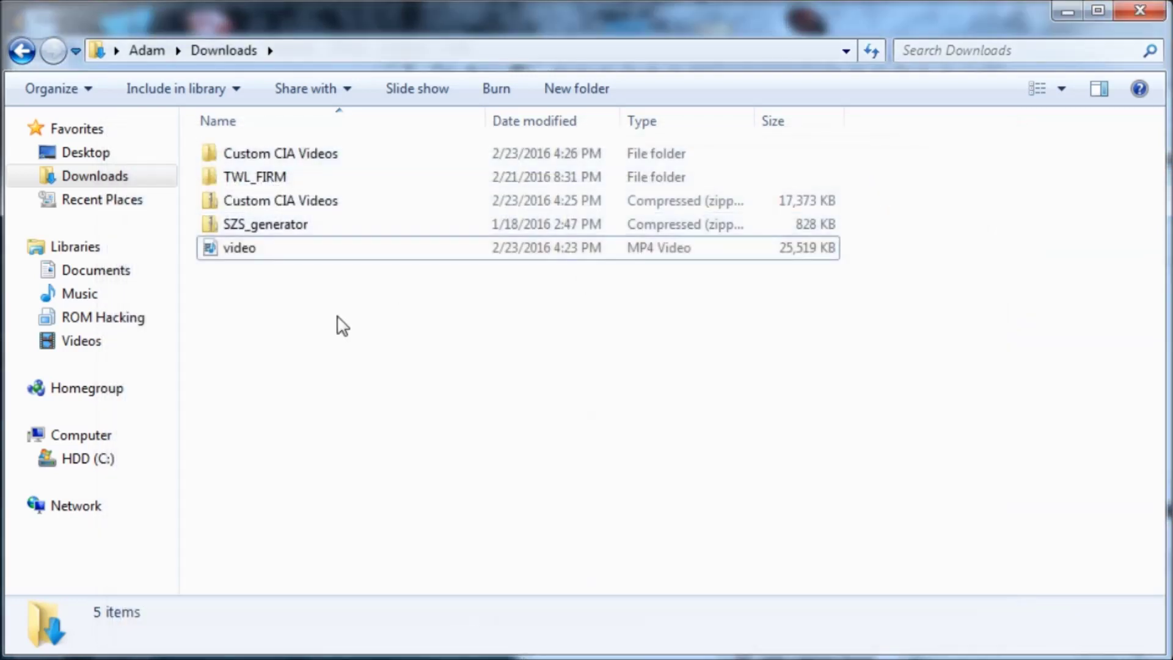
Copy the video MP4 from Downloads into the files folder inside the extracted Custom CIA Videos folder.
click(276, 251)
right_click(275, 248)
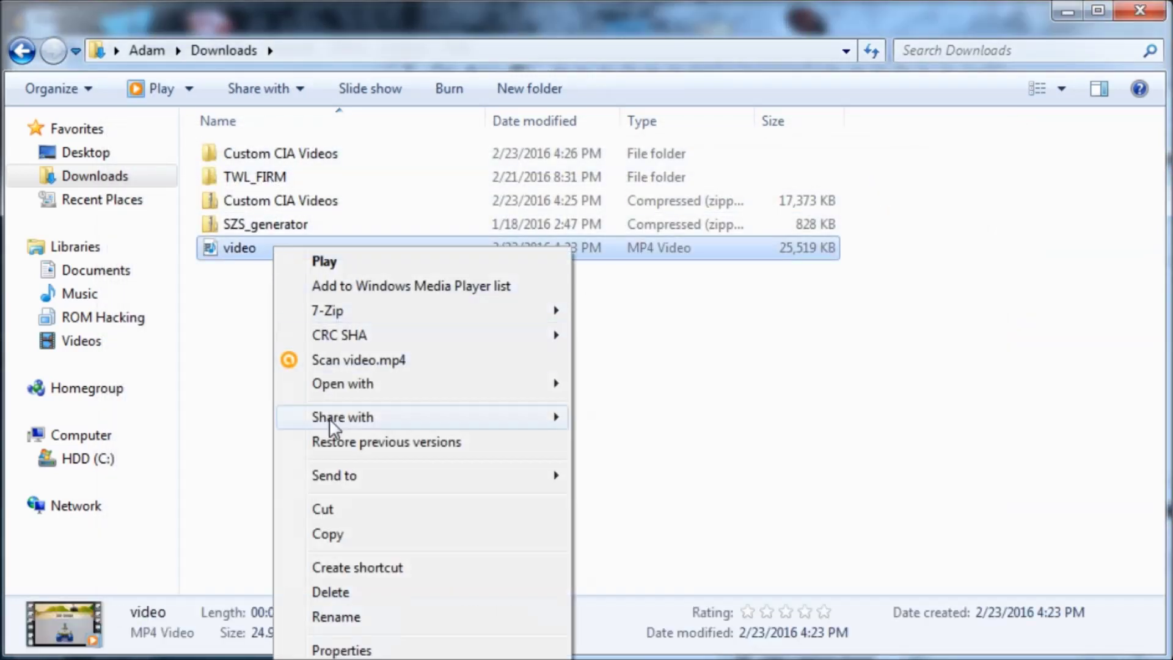
click(349, 526)
double_click(328, 160)
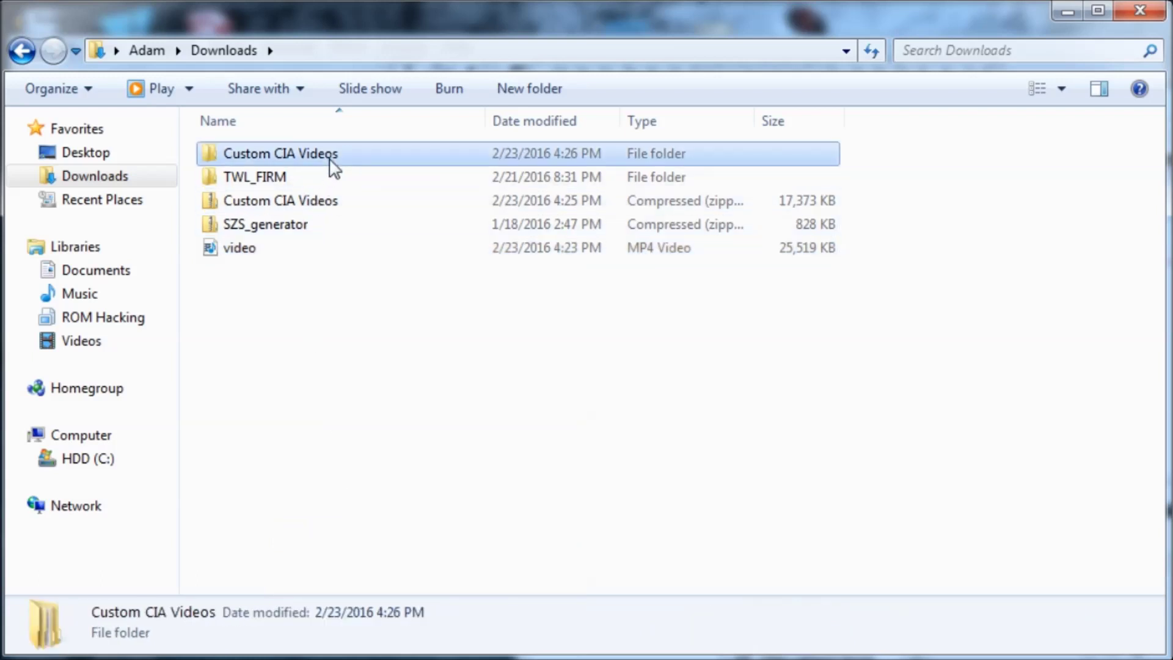
double_click(330, 160)
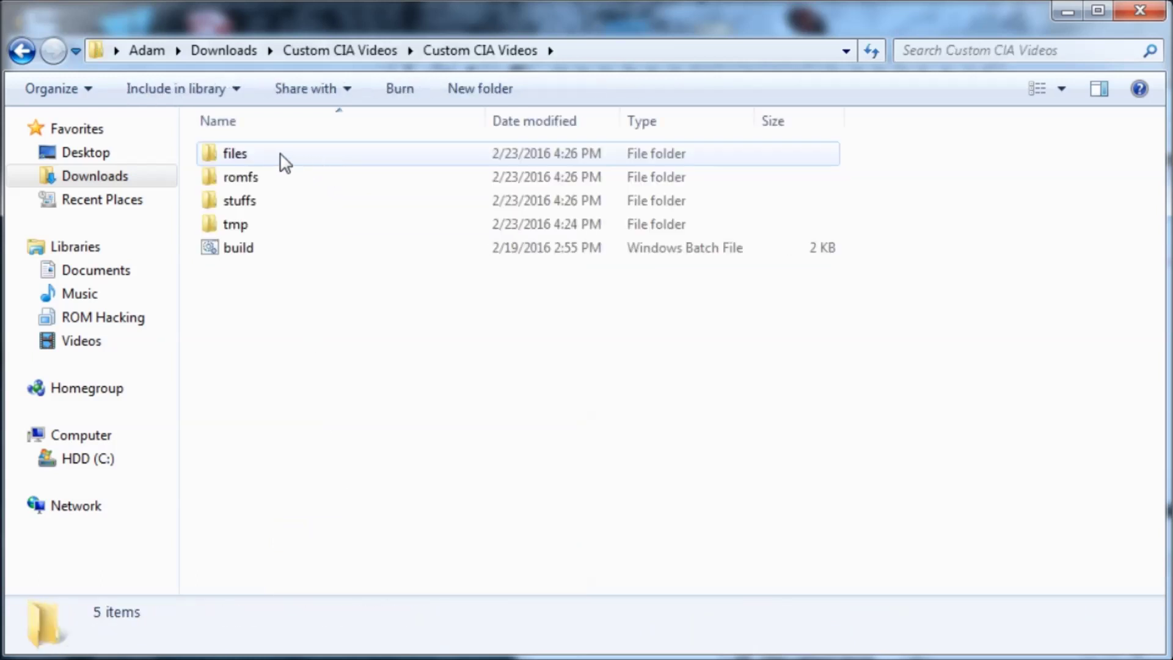
click(281, 160)
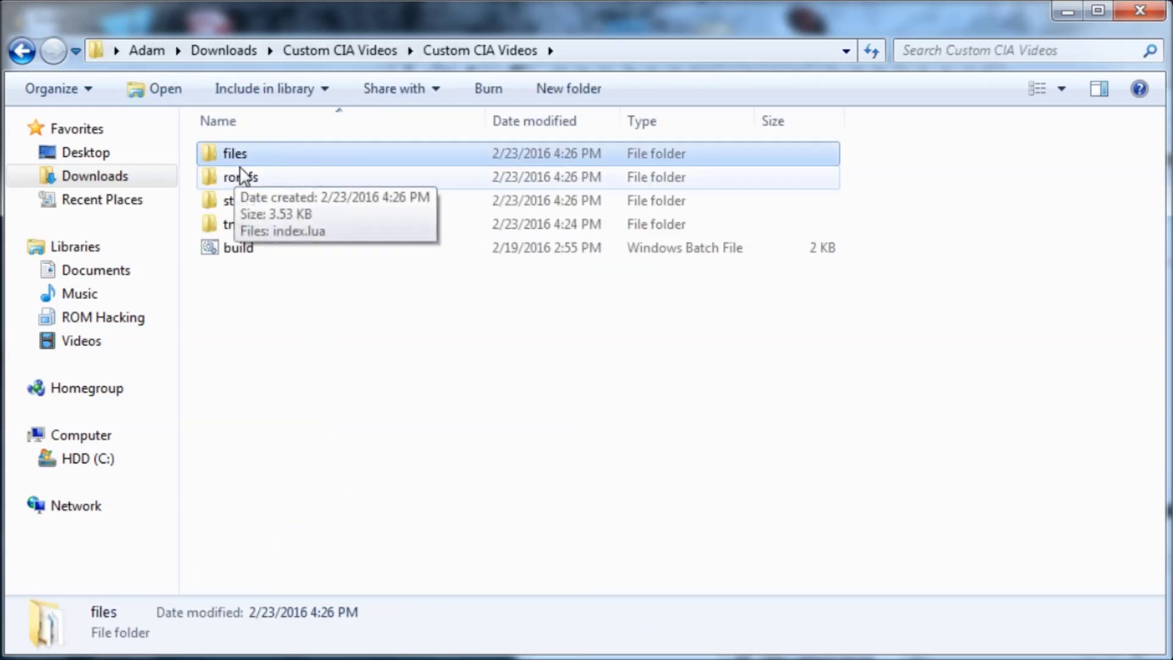
double_click(268, 160)
right_click(570, 188)
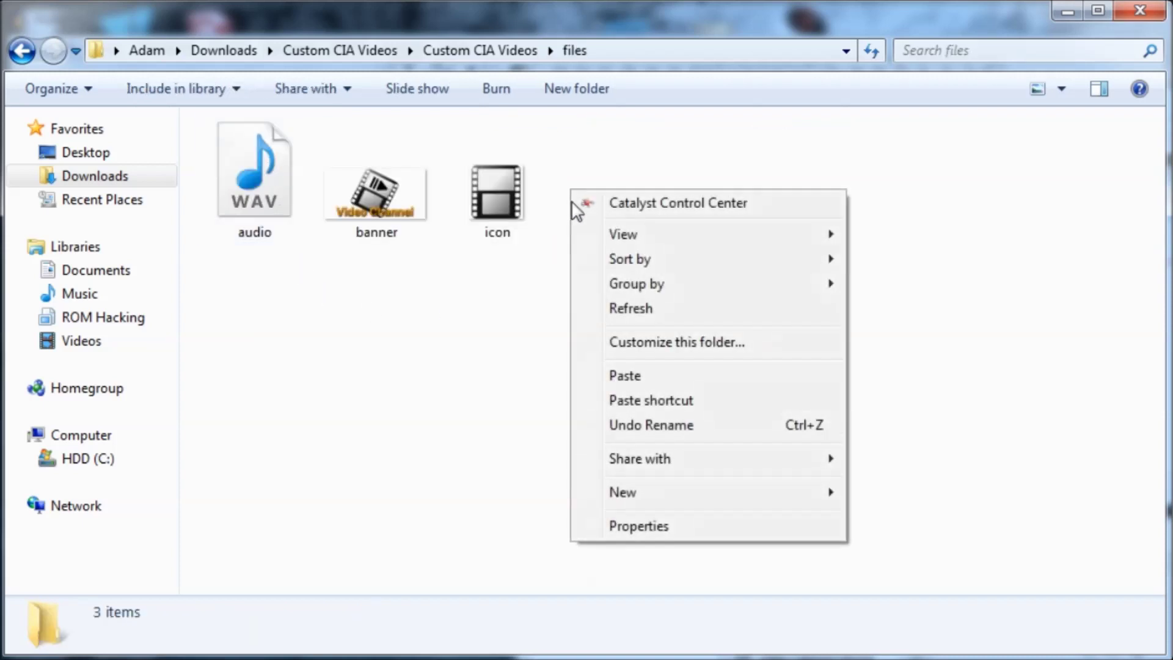
click(633, 376)
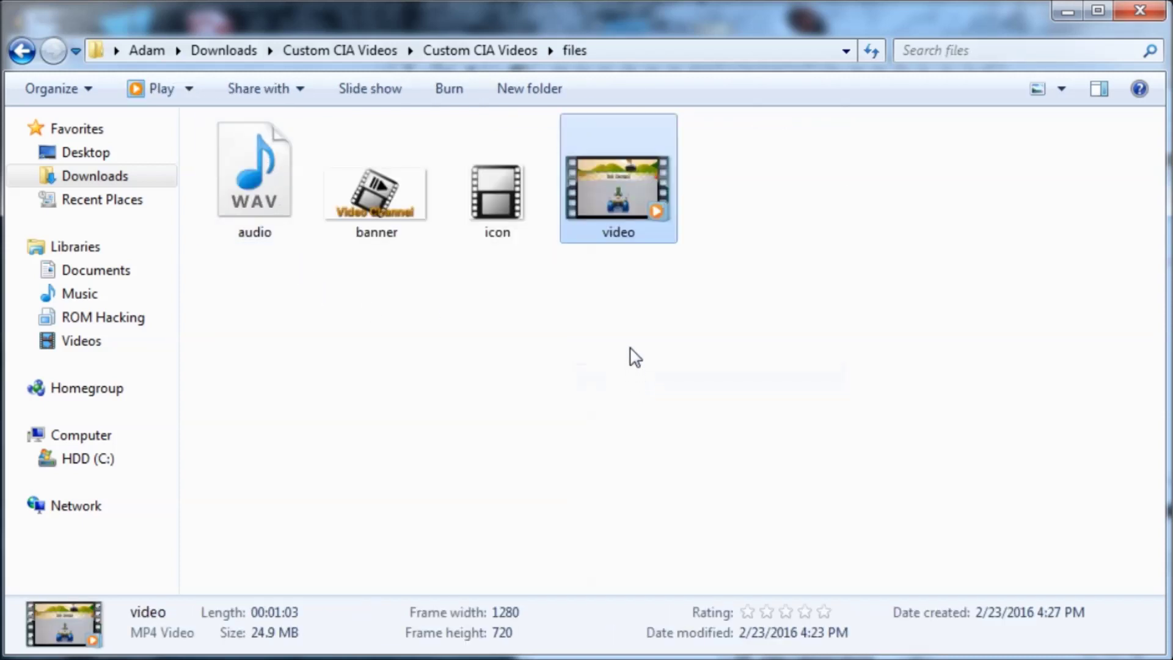
drag(651, 324, 518, 263)
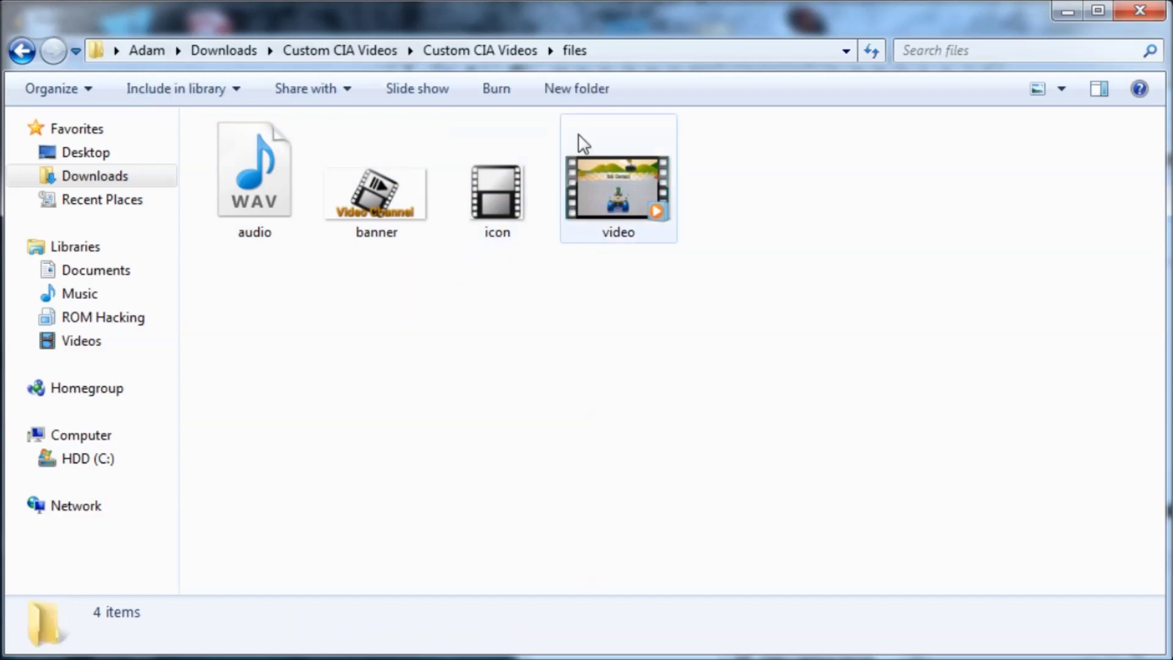
View the banner and icon images in the files folder and check the audio file's details.
double_click(380, 206)
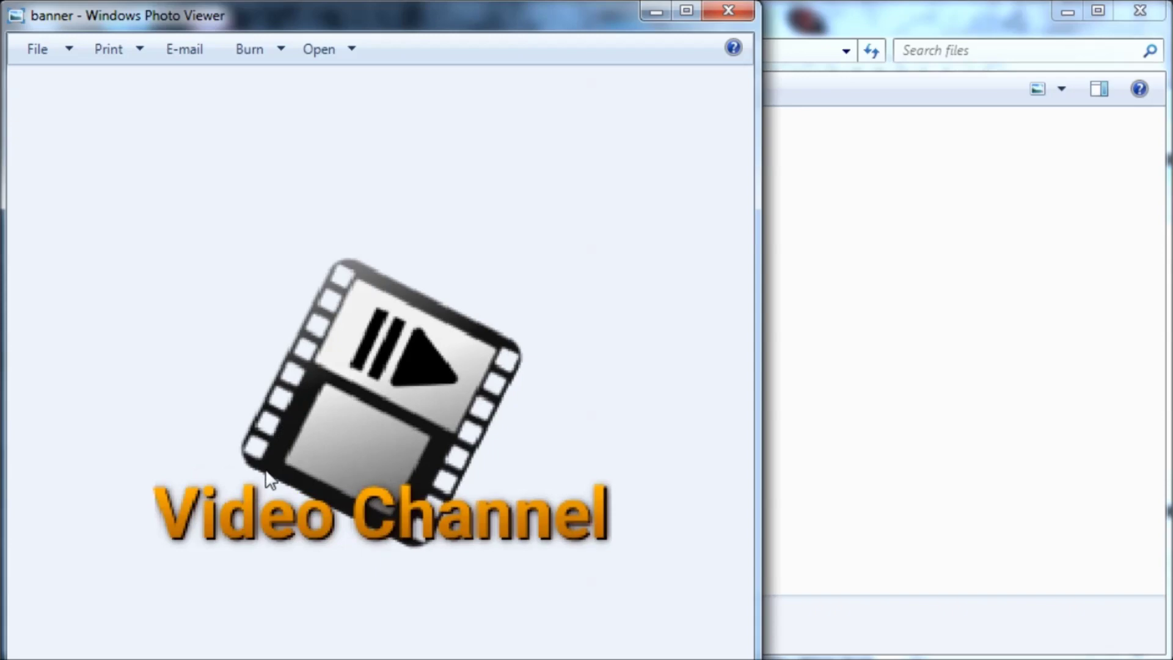
key(Right)
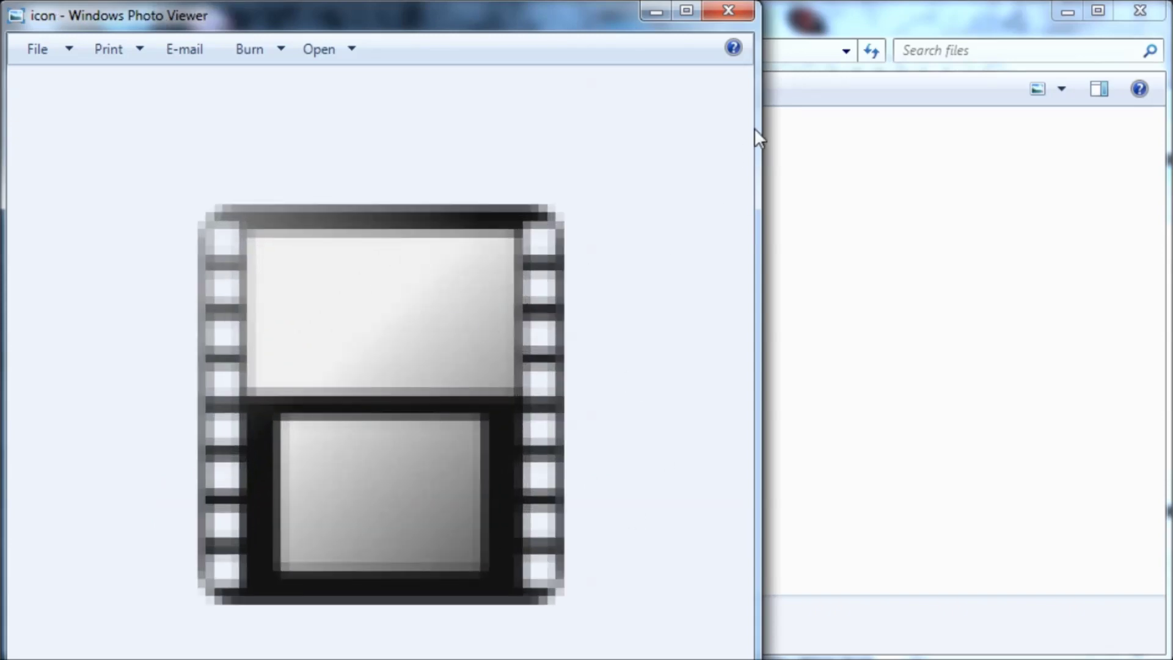
click(726, 11)
click(275, 196)
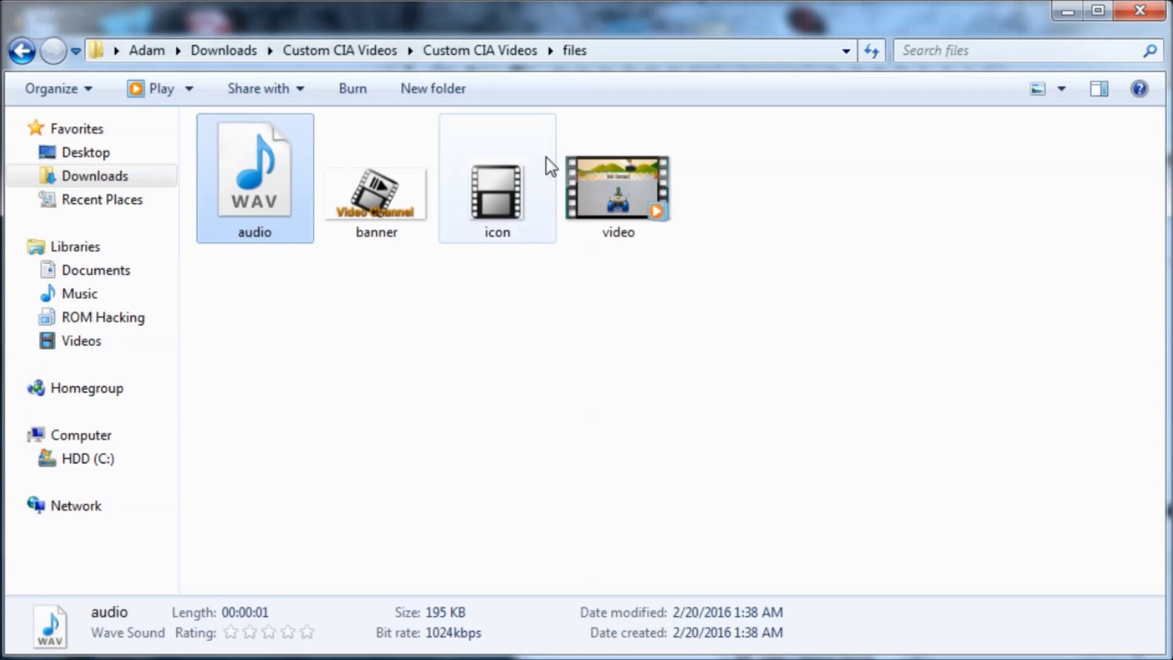
Select the banner and icon images together and open both for editing in paint.net.
drag(360, 308, 523, 188)
key(super)
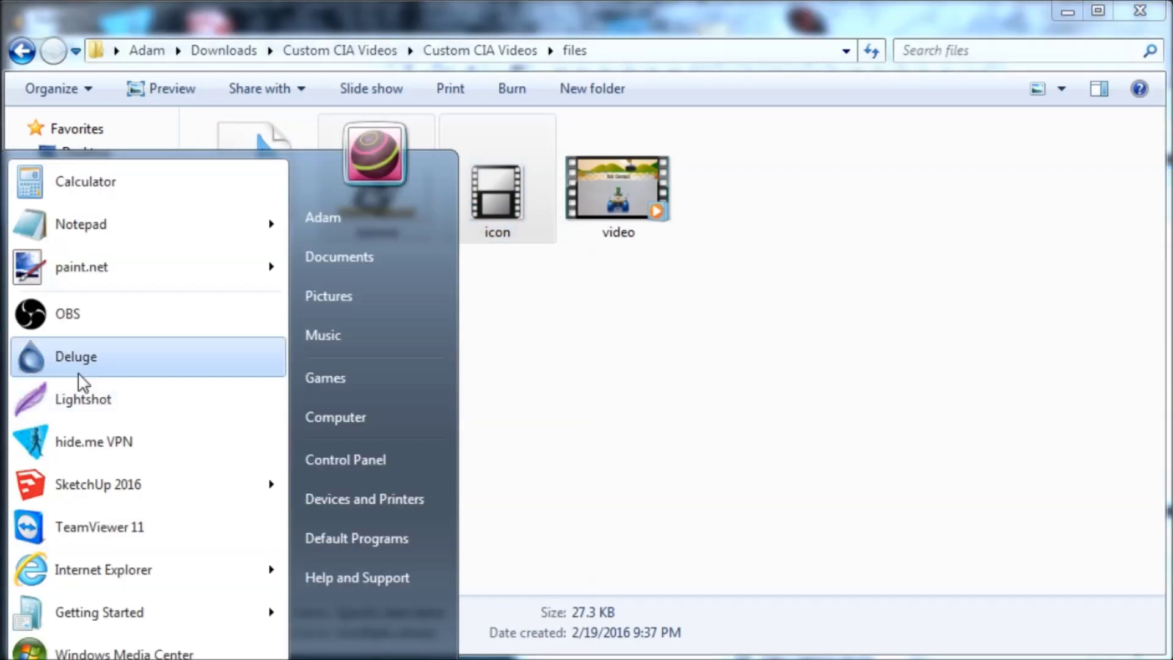
key(super)
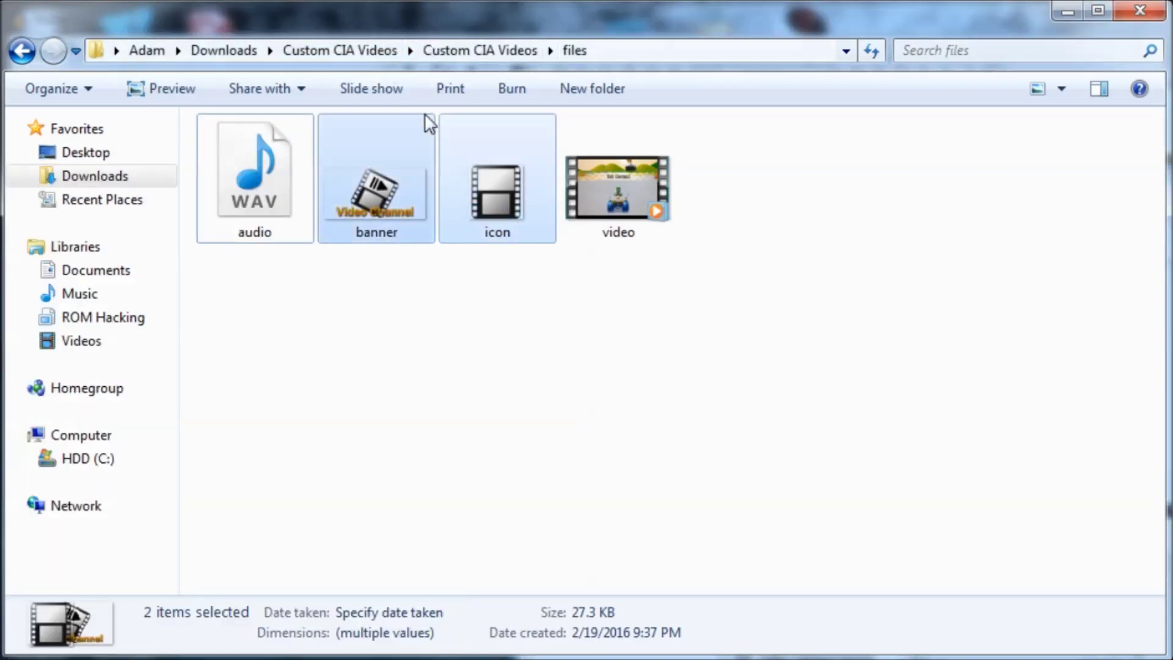
right_click(370, 186)
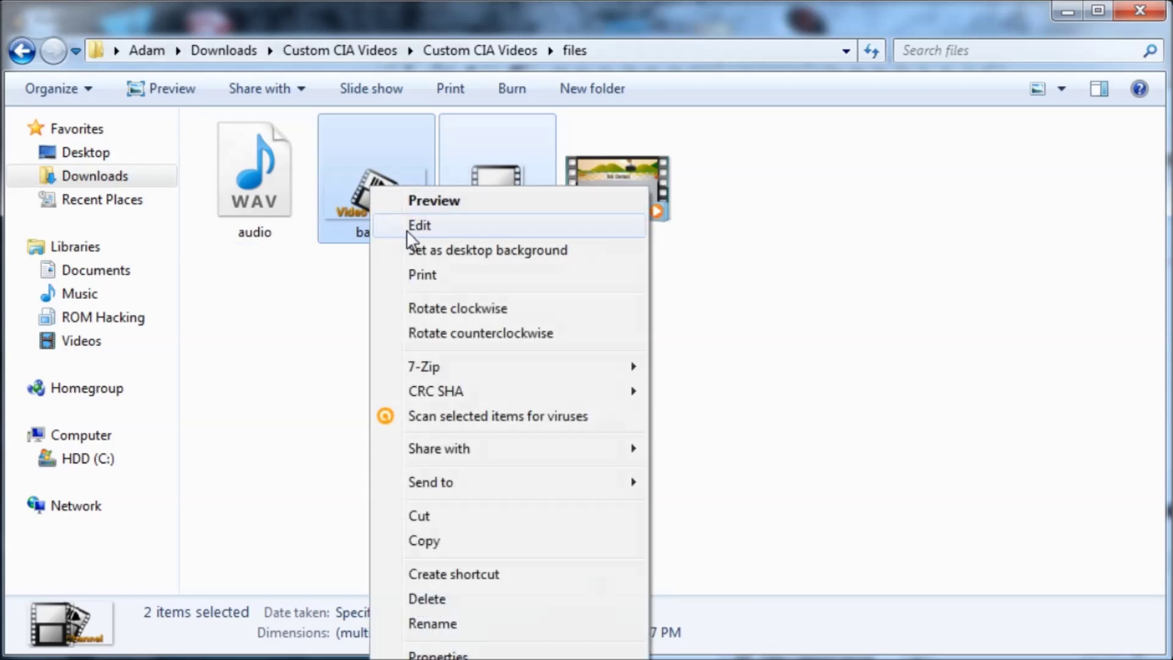
click(408, 227)
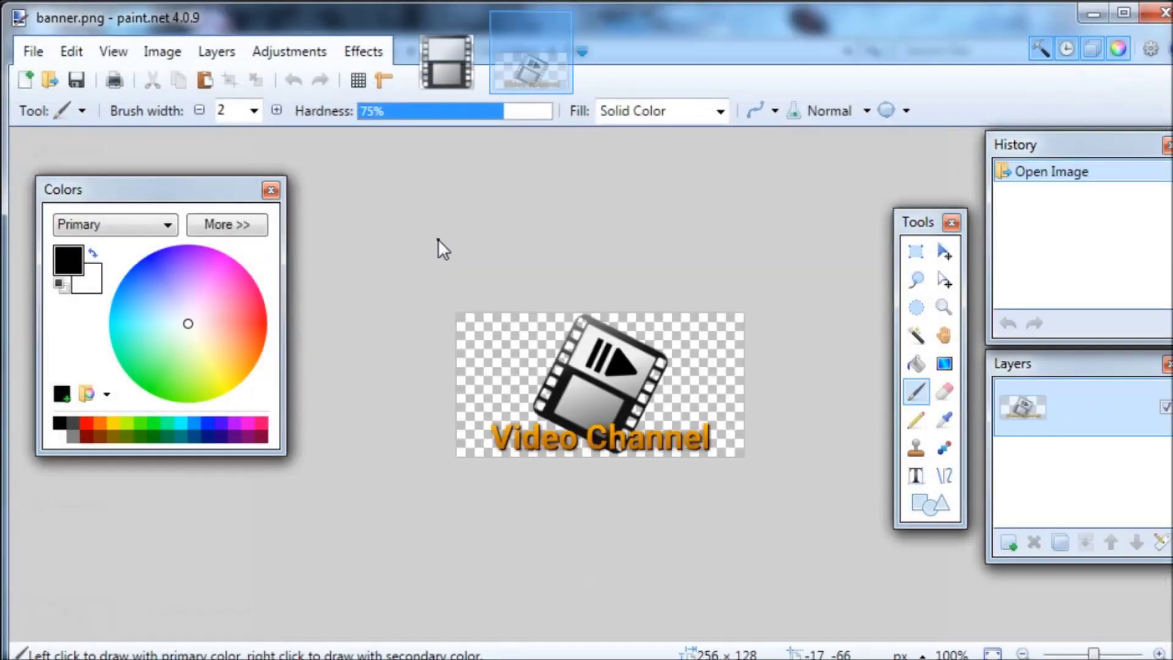
Apply a Hue / Saturation adjustment with hue 68 to banner.png, turning the Video Channel text green.
scroll(461, 342, up, 4)
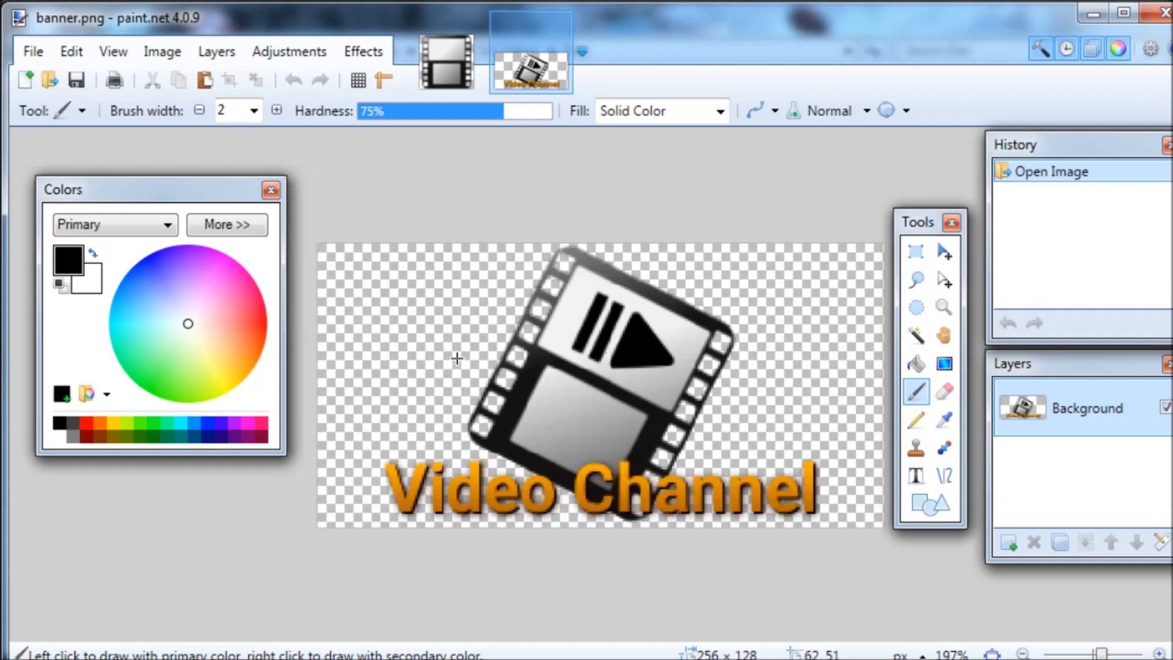
click(274, 51)
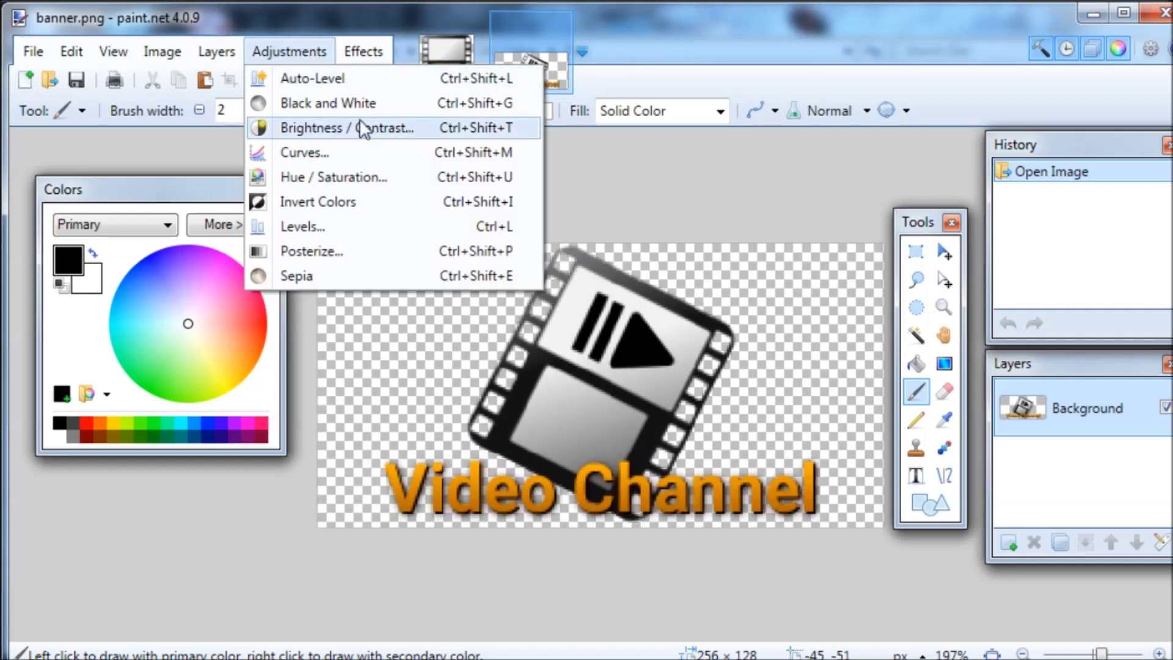
click(379, 177)
drag(515, 232, 269, 84)
drag(194, 136, 238, 136)
click(315, 301)
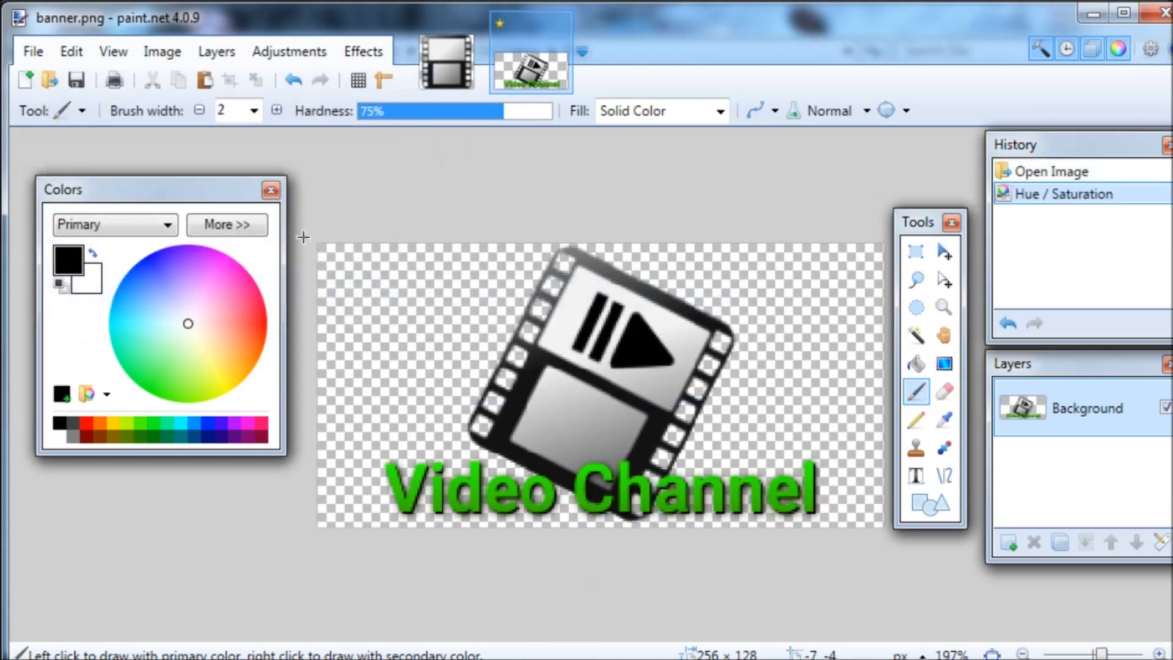
Save the recoloured banner.png and close it, leaving icon.png open.
click(27, 52)
click(68, 209)
click(728, 544)
click(559, 24)
scroll(532, 399, up, 3)
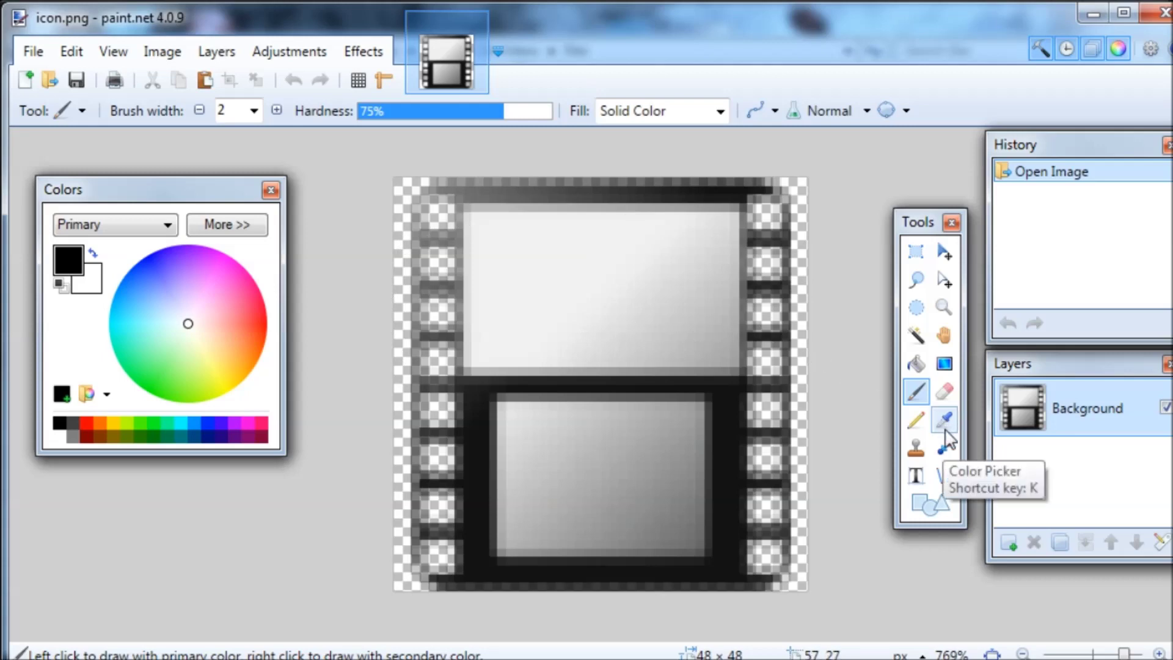
click(287, 52)
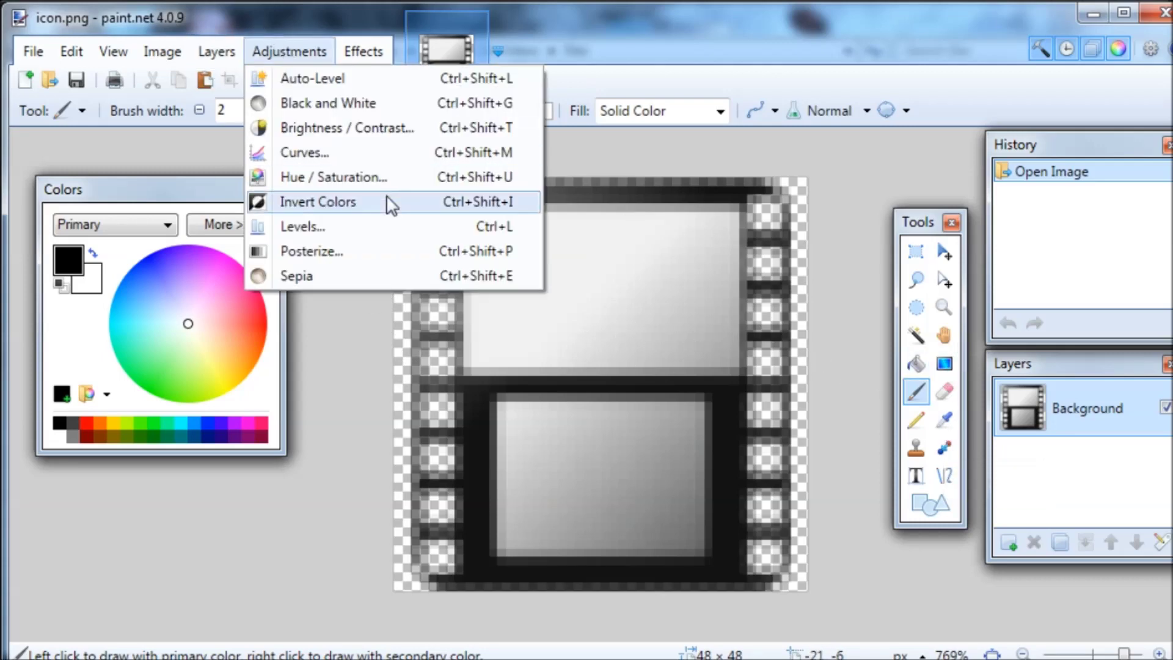
click(386, 176)
drag(489, 228, 66, 148)
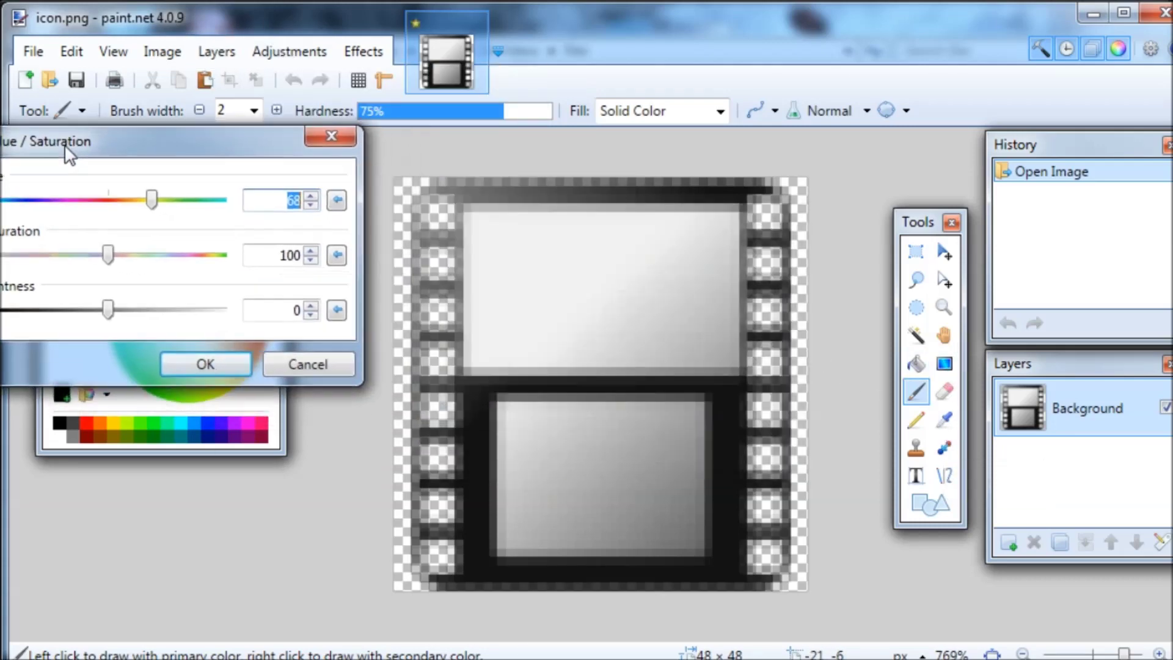
drag(152, 200, 176, 238)
click(304, 367)
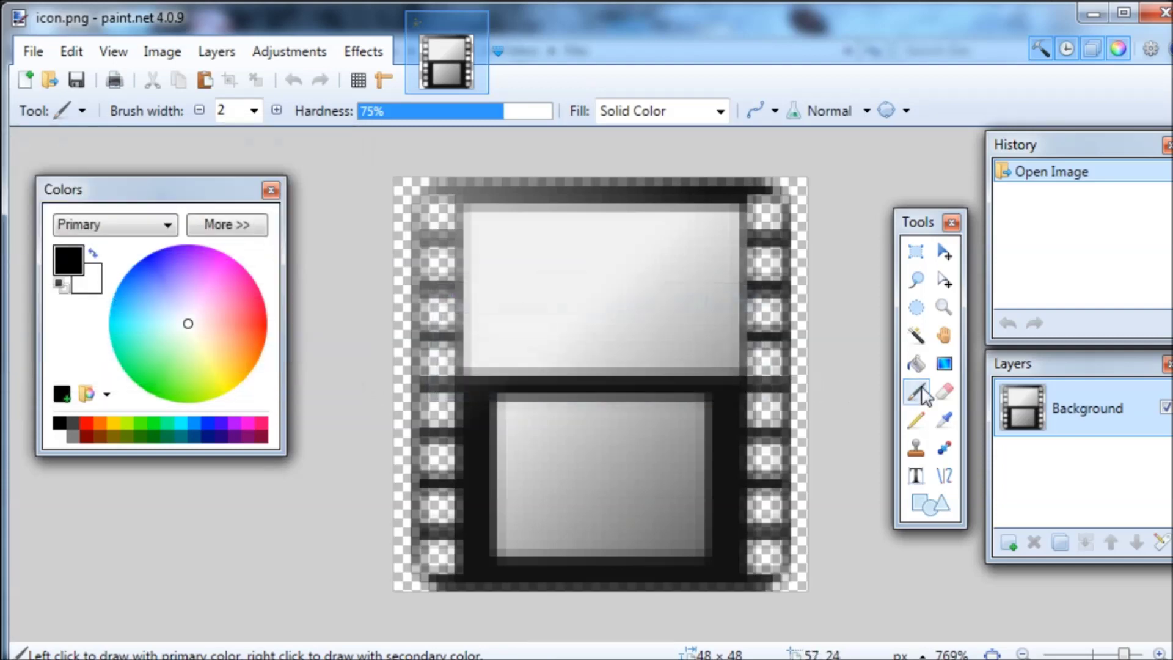
Cover icon.png with a diagonal black-to-white gradient and draw a blue pencil line across its upper part.
click(943, 365)
drag(429, 216, 809, 632)
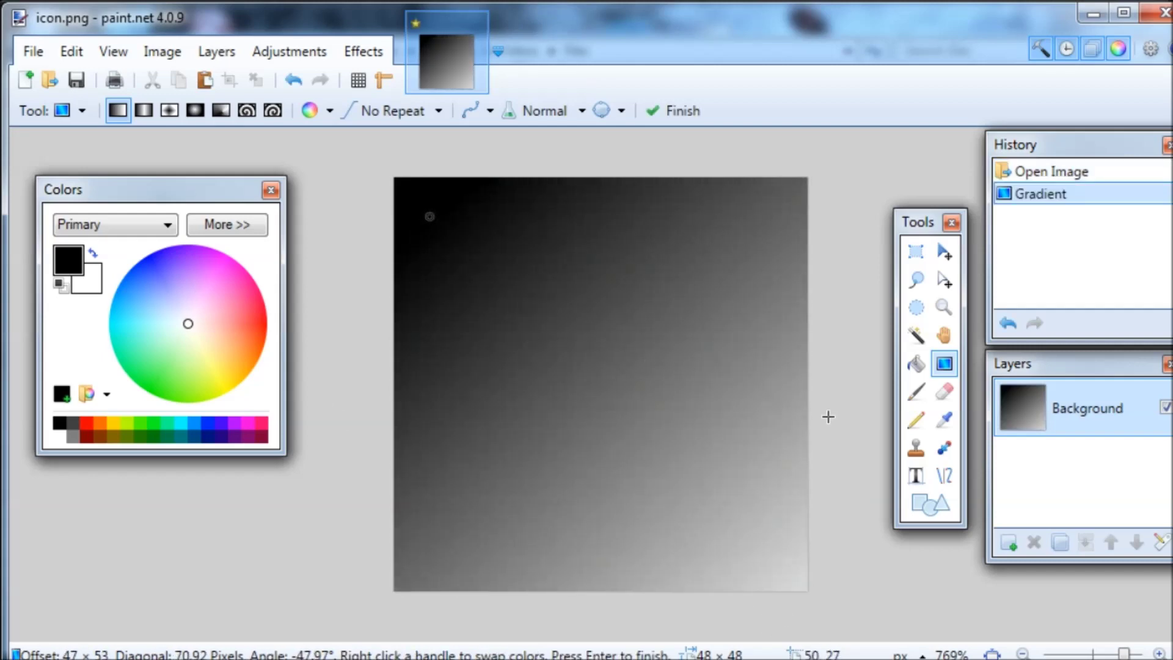
click(916, 420)
click(146, 259)
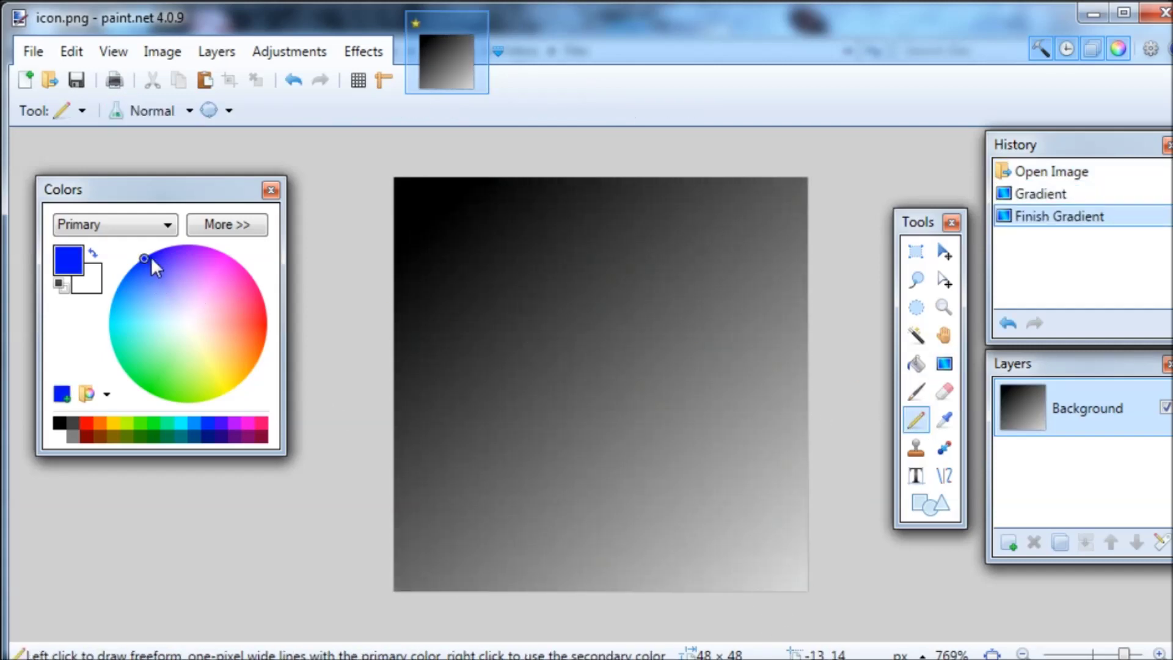
mouse_move(375, 227)
mouse_down()
mouse_move(471, 228)
mouse_move(797, 278)
mouse_up()
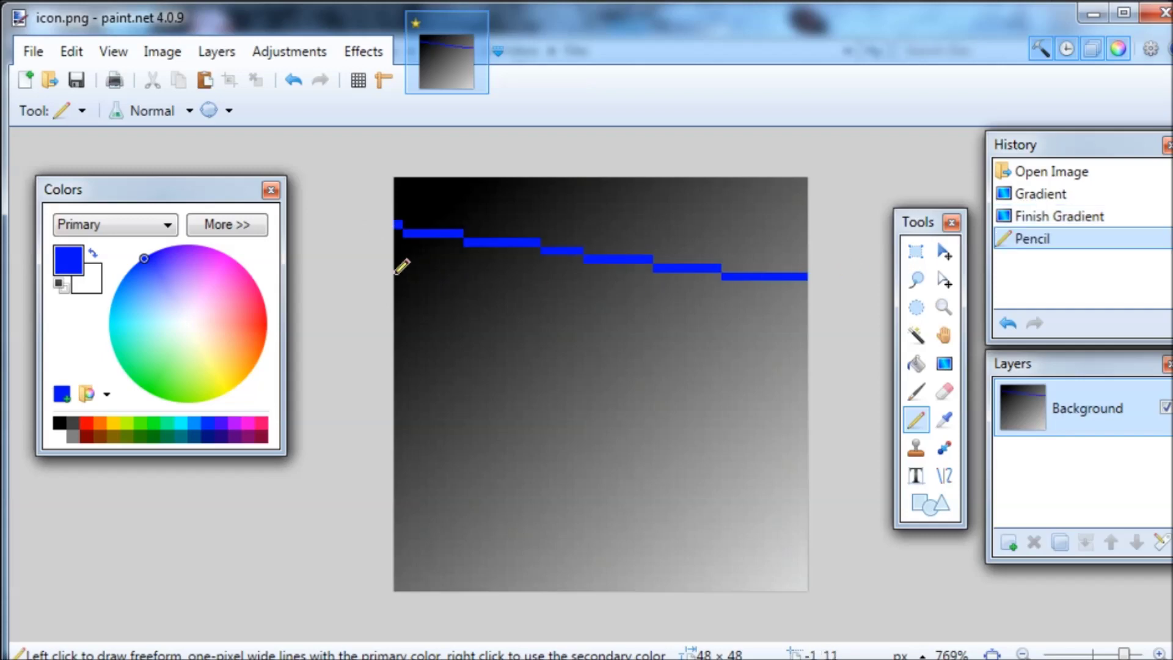
Draw six more crossing blue pencil lines over the gradient in icon.png, running from edge to edge in different directions.
drag(395, 287, 852, 422)
drag(397, 444, 895, 190)
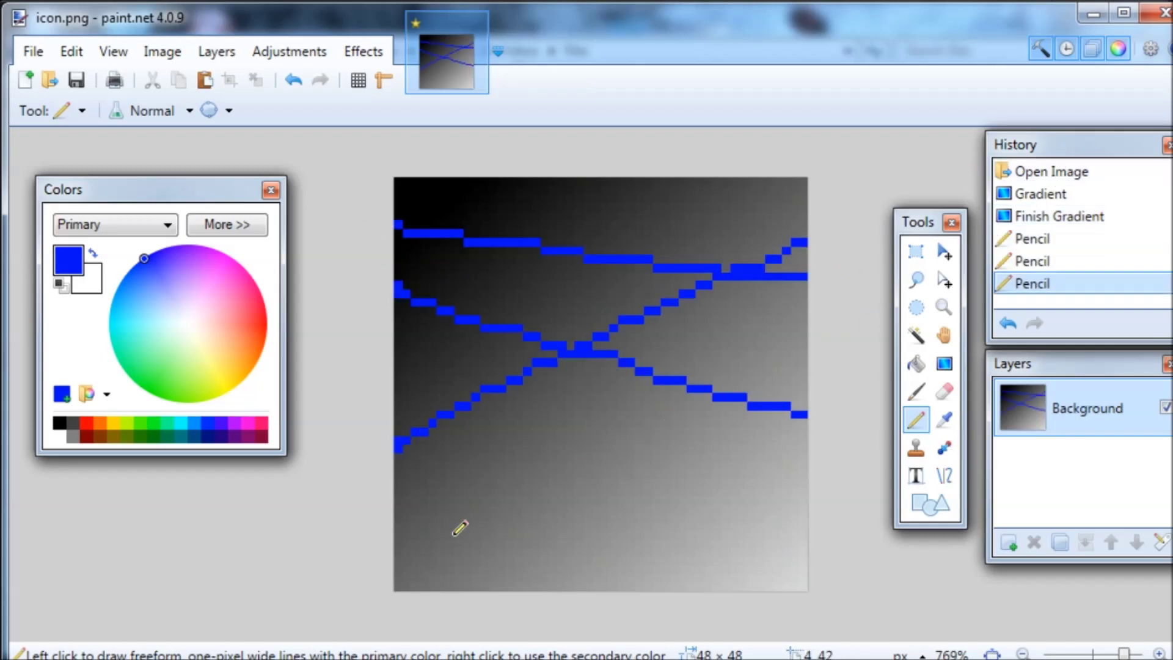
drag(394, 570, 894, 243)
drag(699, 605, 444, 169)
drag(815, 461, 371, 170)
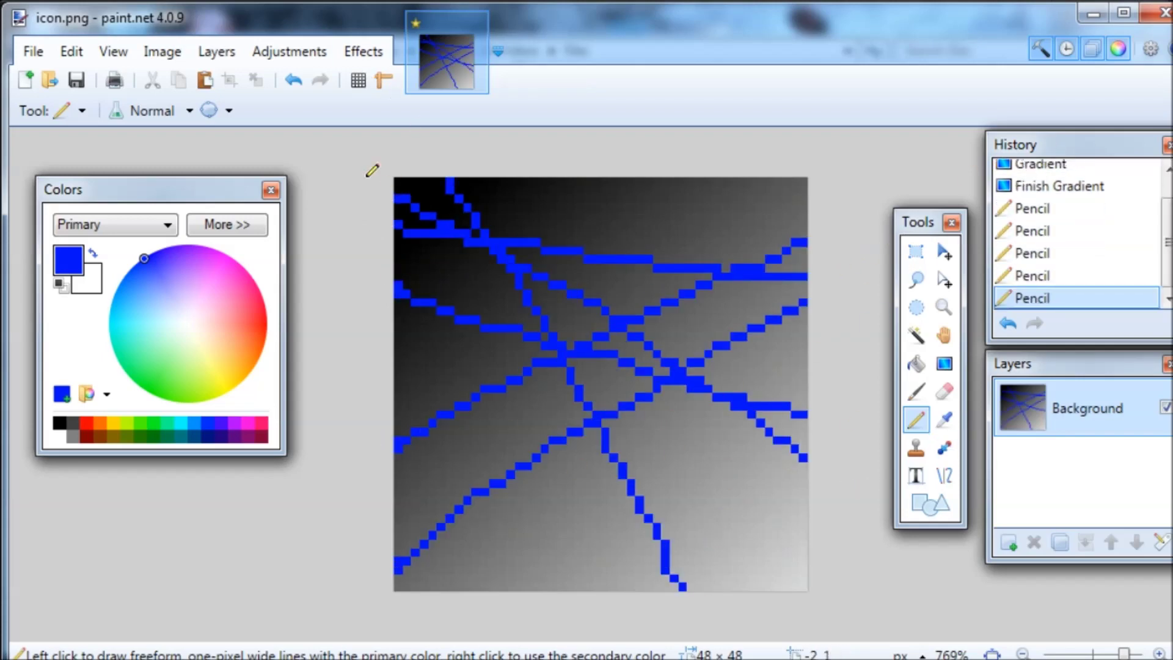
drag(489, 595, 791, 6)
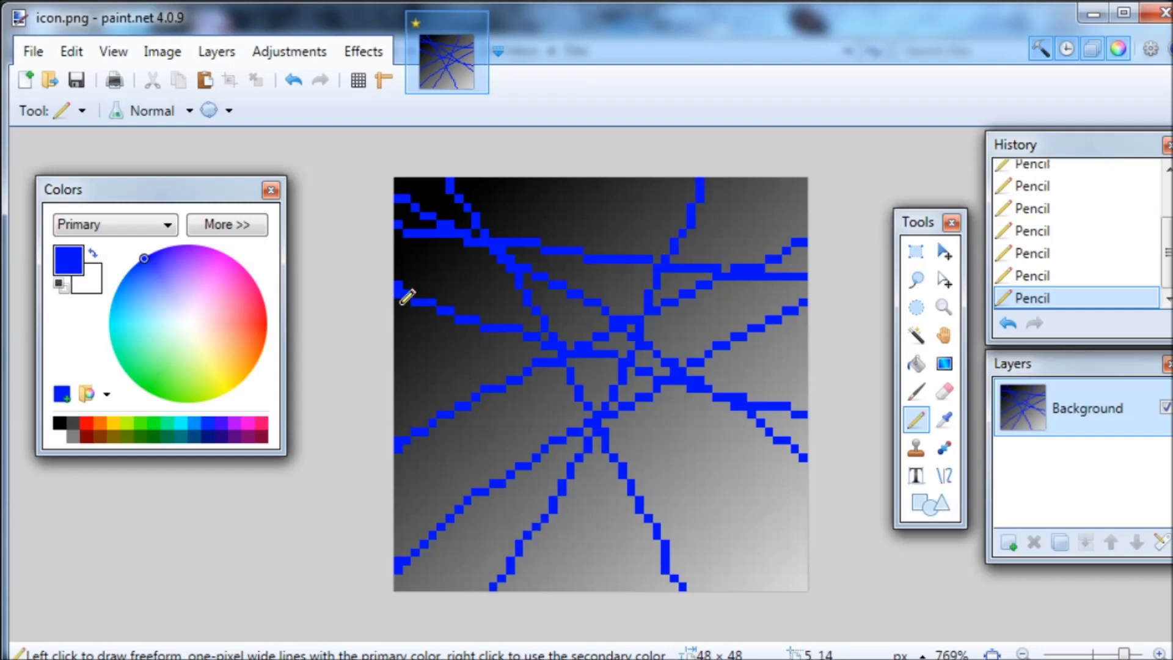
Save the edited icon.png and close paint.net.
click(23, 53)
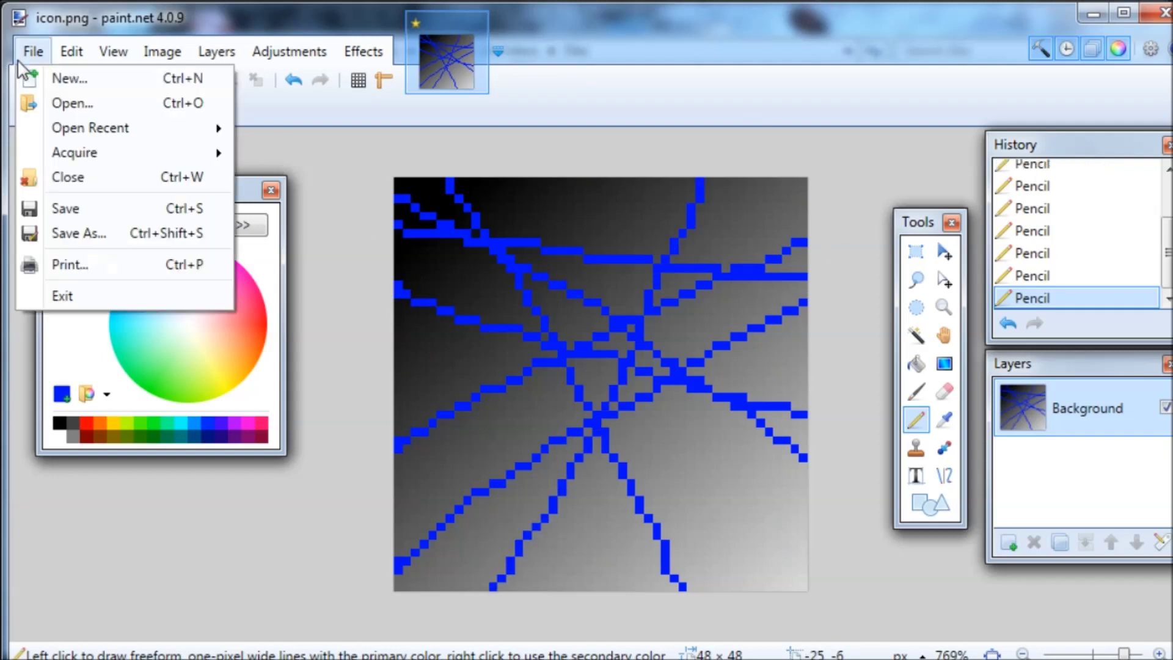
click(116, 216)
click(733, 542)
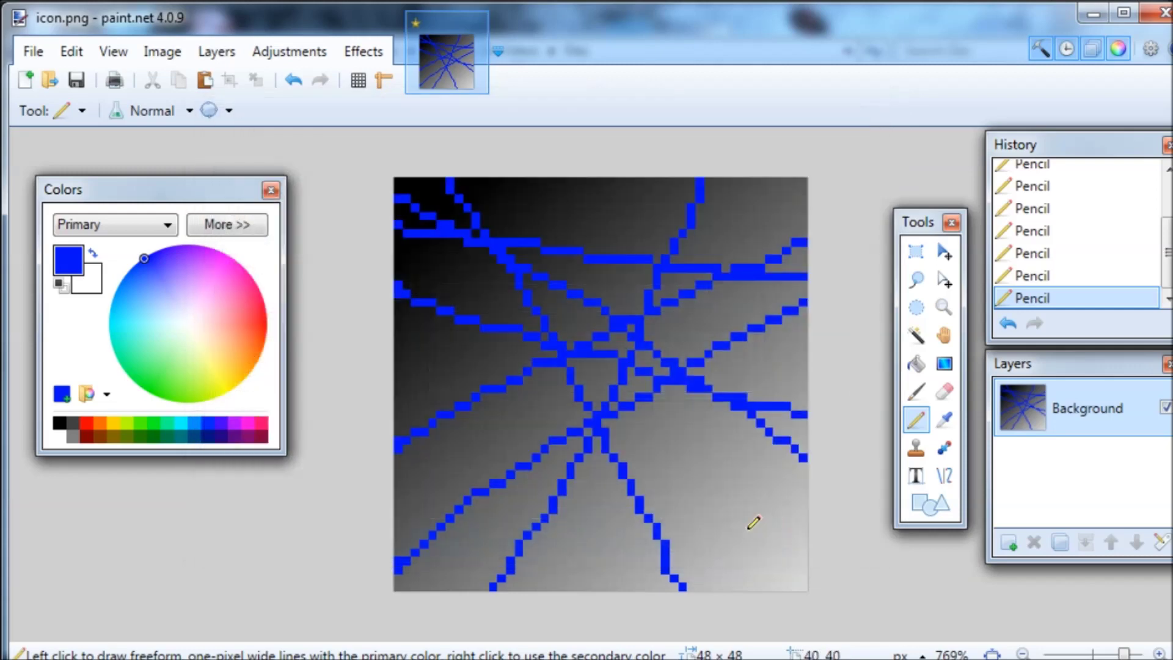
click(1153, 18)
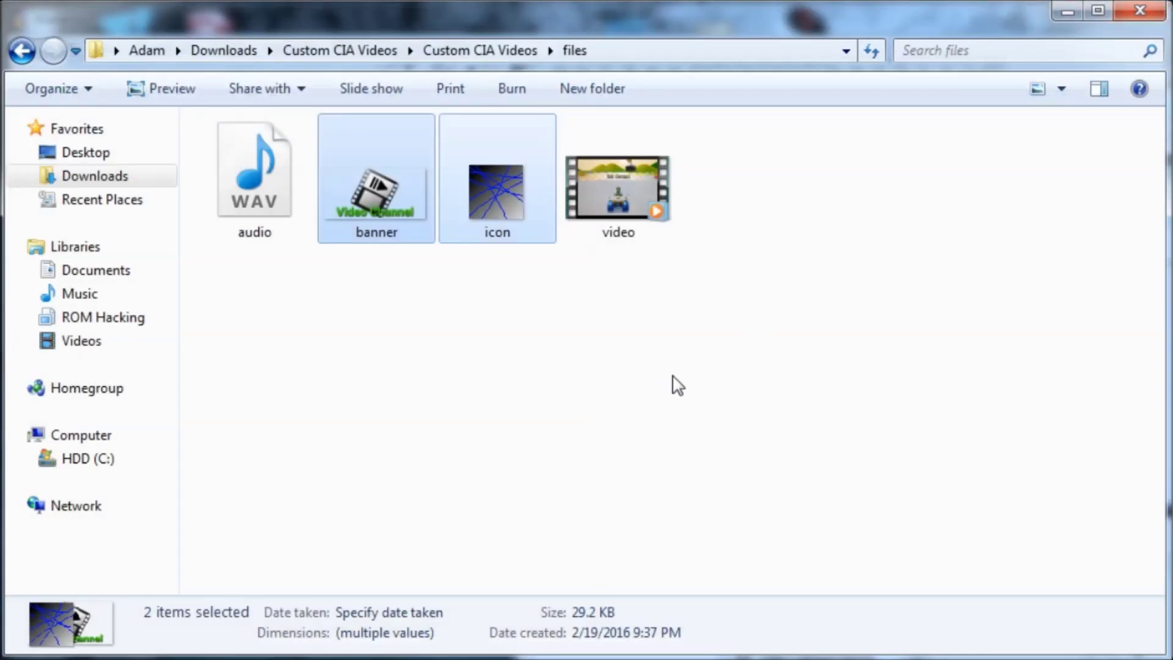
Switch to Audacity, open the audio file from the files folder by reading it directly from the original, and play it.
drag(674, 365, 393, 182)
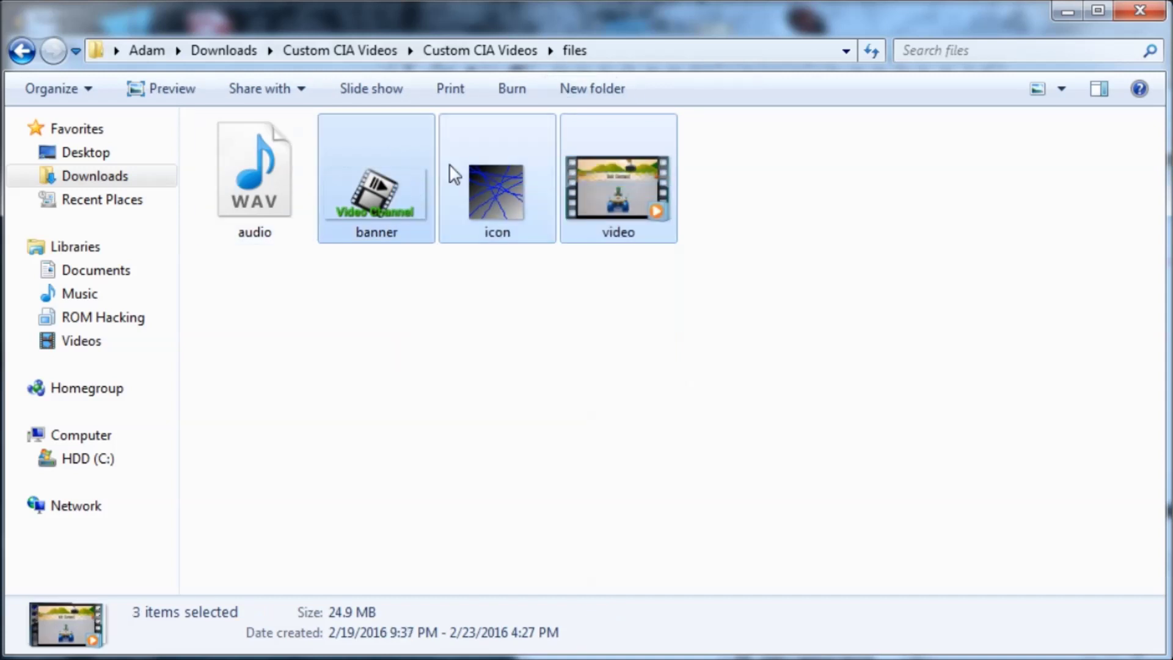
click(267, 206)
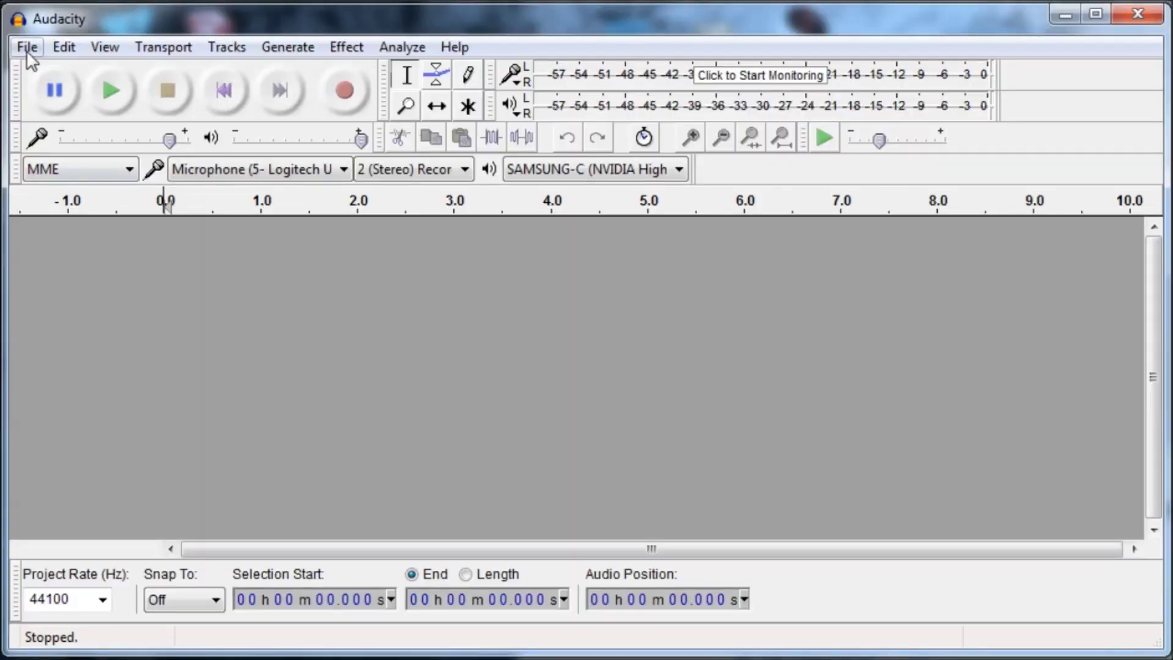
click(27, 48)
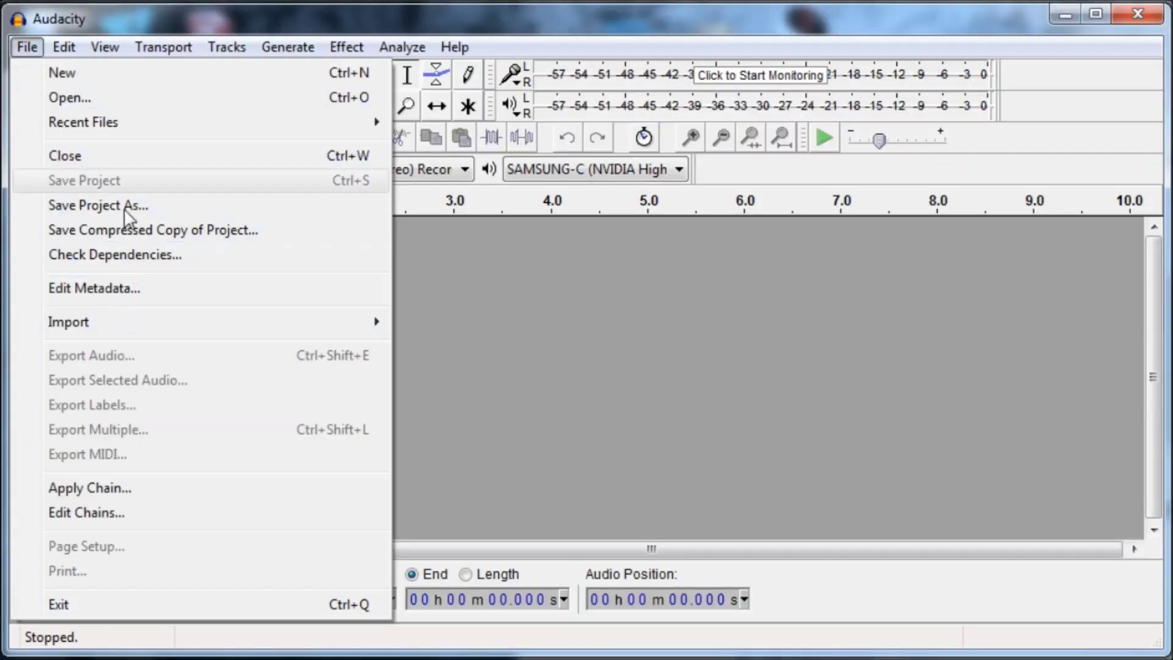
click(129, 101)
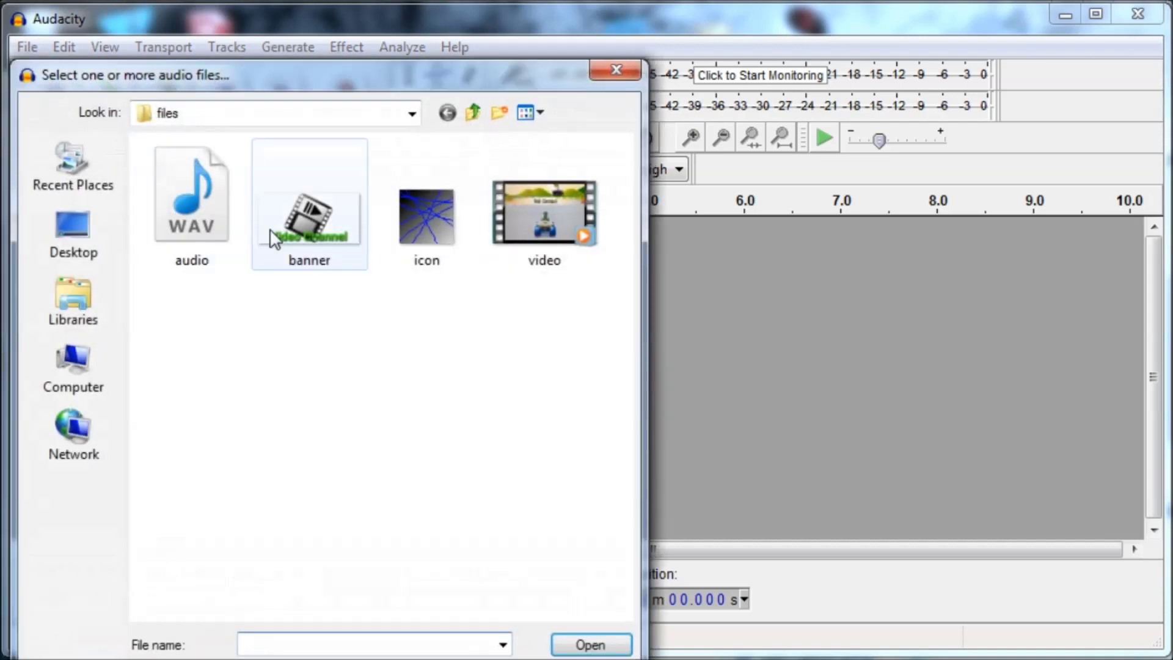
click(202, 263)
click(585, 642)
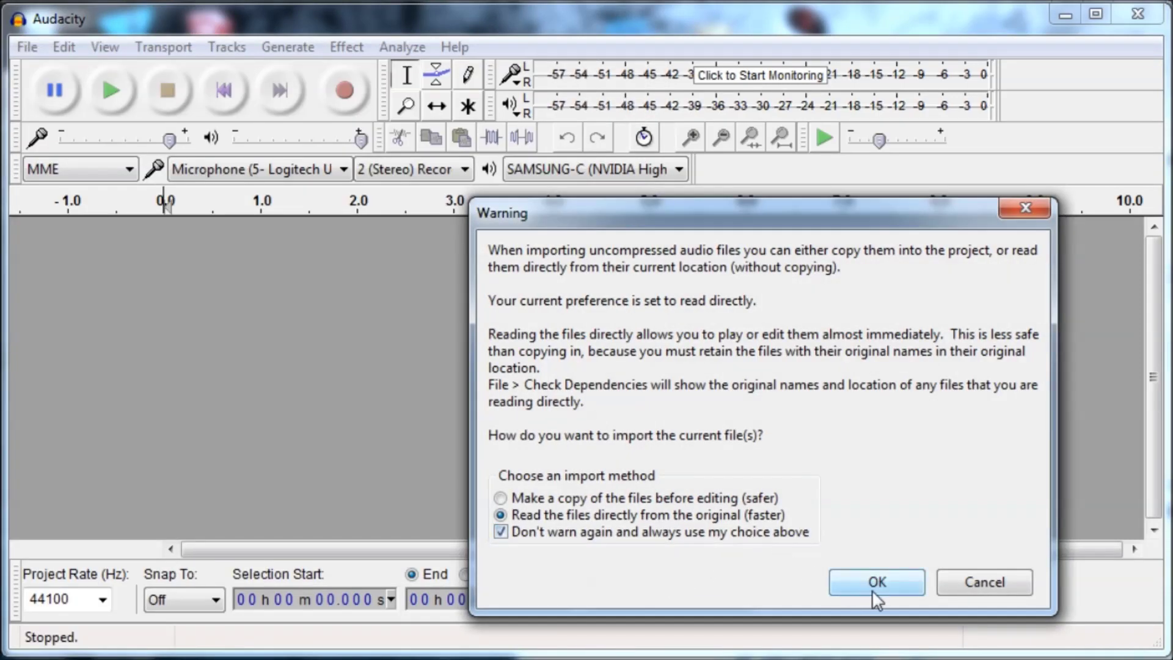
click(873, 589)
click(128, 86)
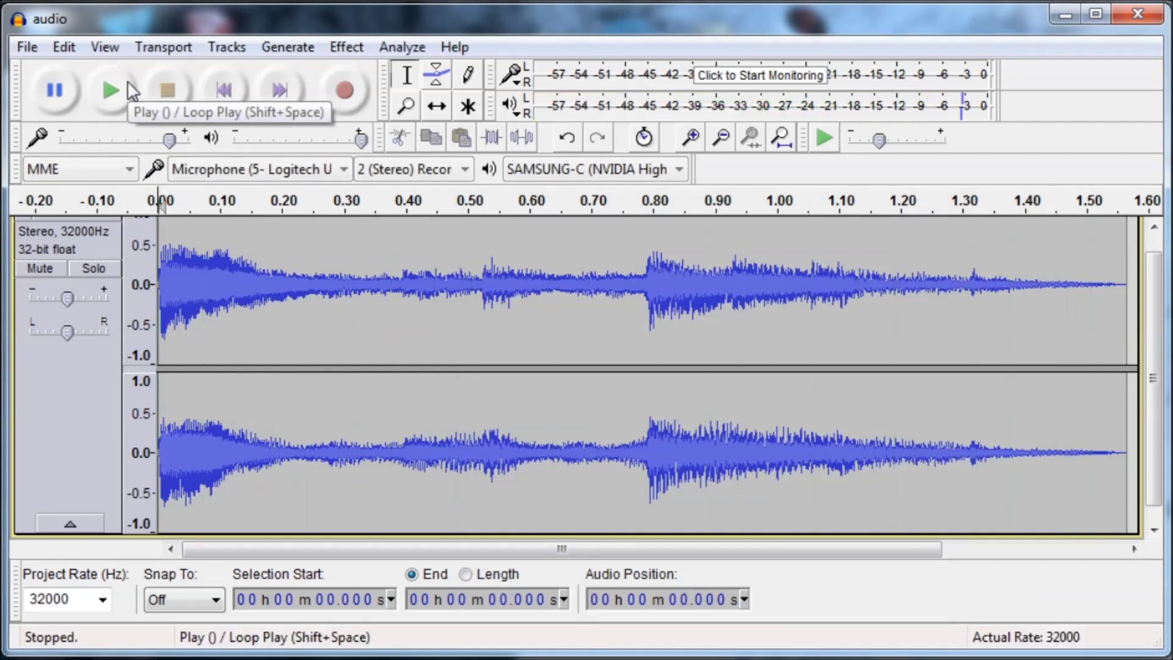
Change the pitch of the whole audio track by 59.112 percent and play the result.
click(348, 48)
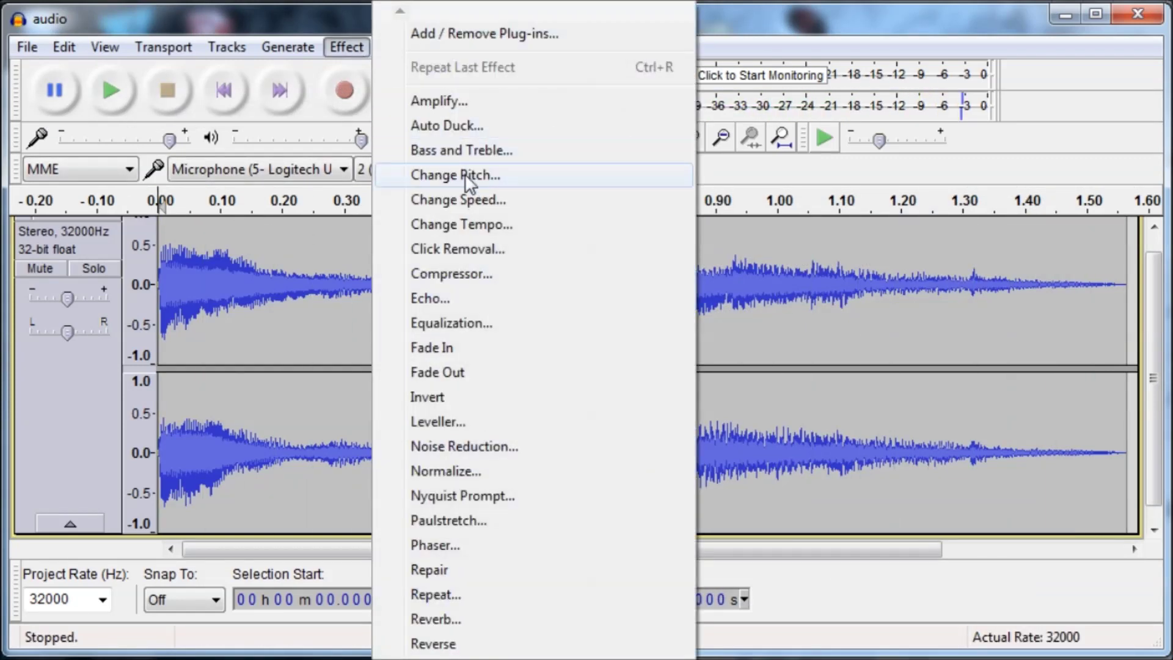
click(464, 175)
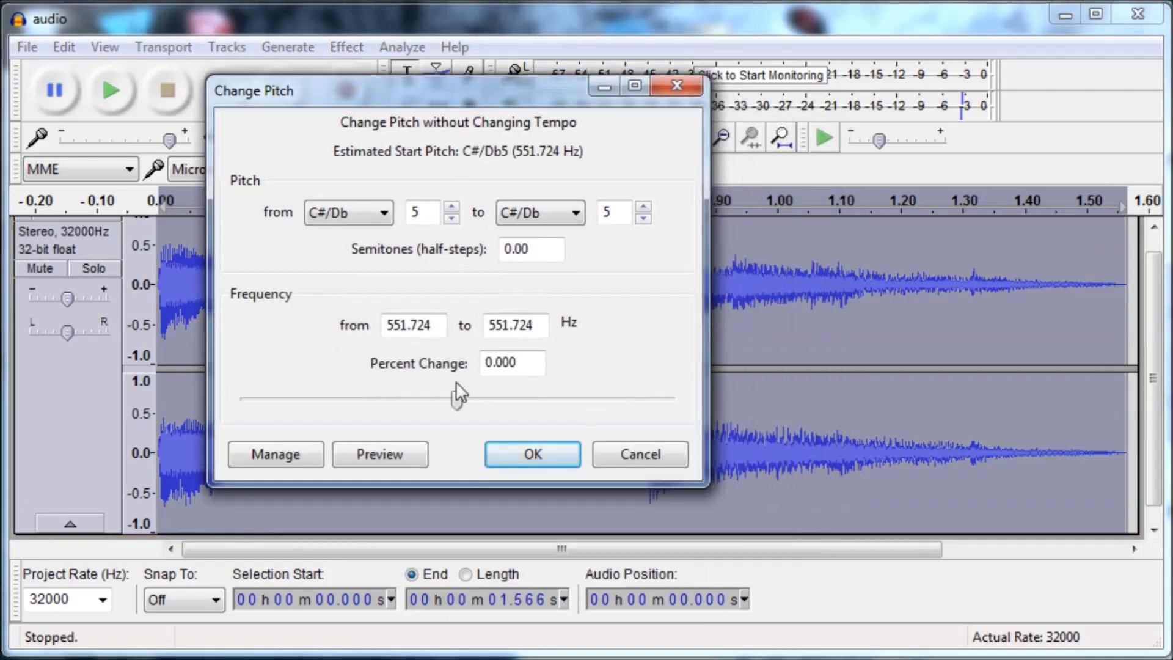
drag(457, 397, 502, 414)
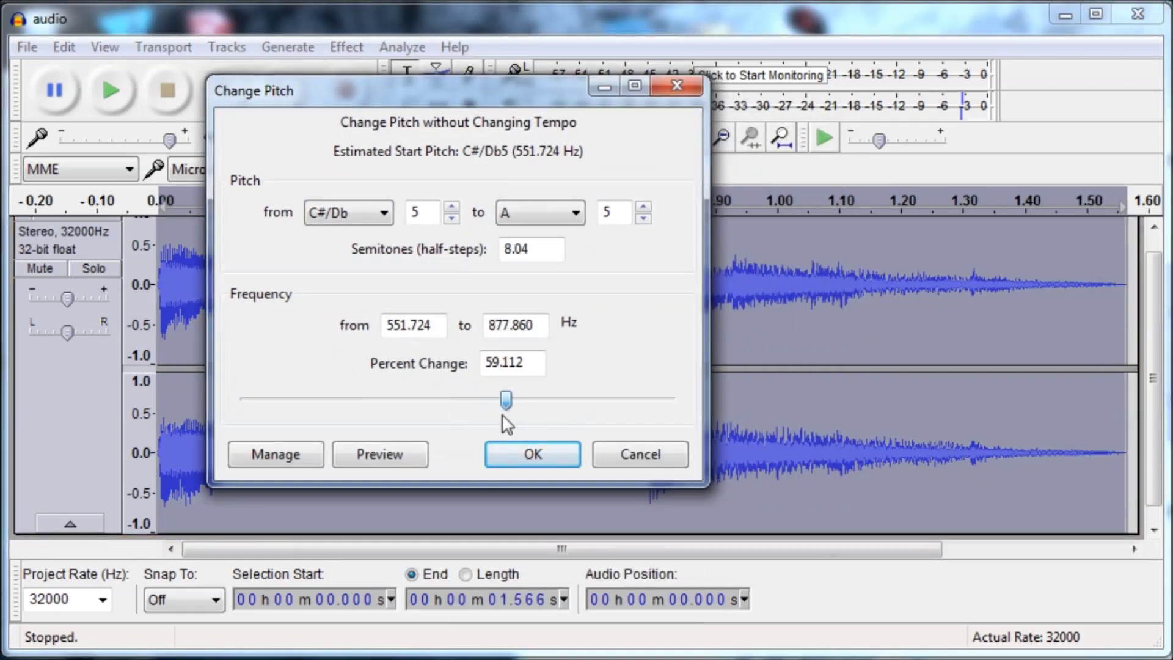
click(500, 458)
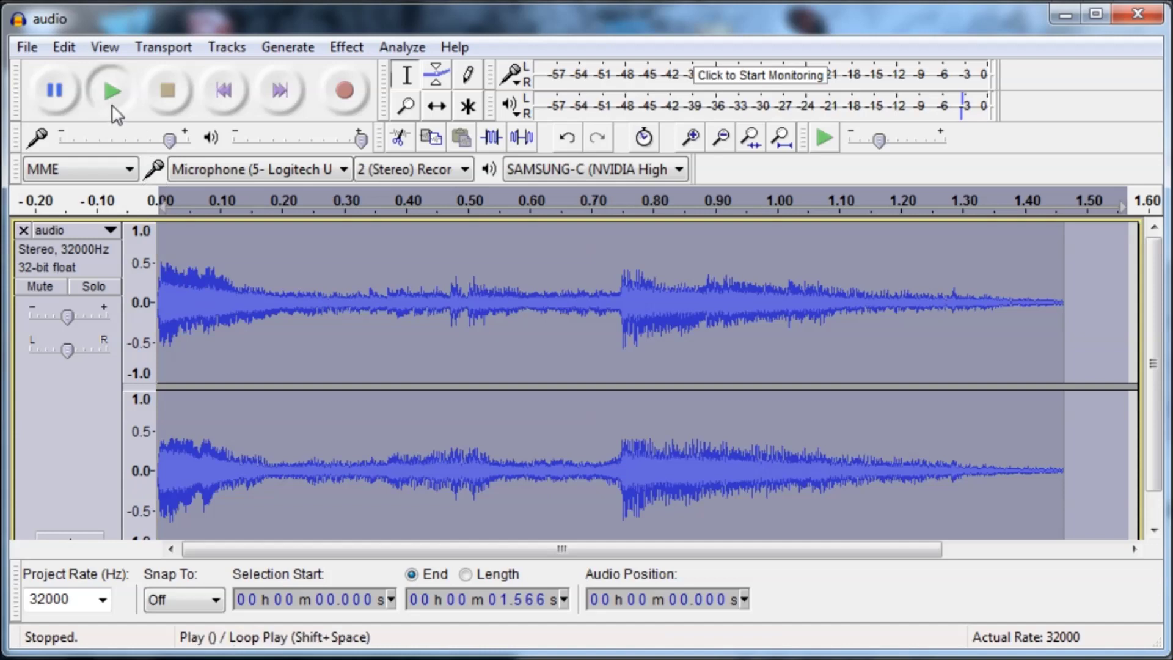
click(110, 93)
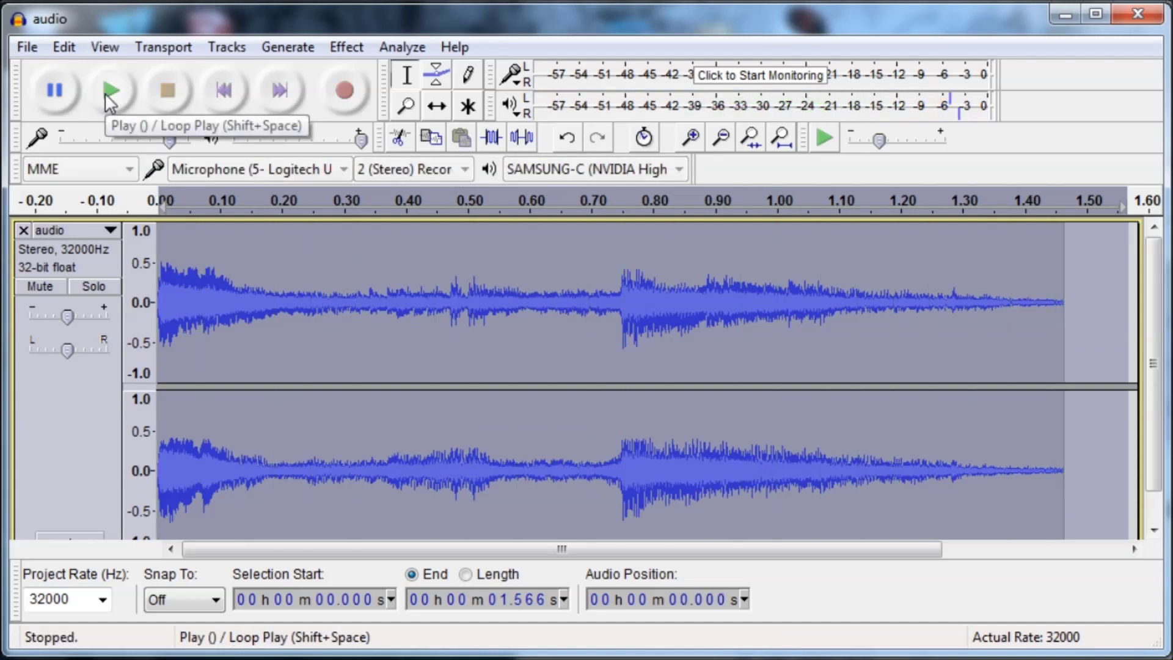
Export the track as a 16-bit PCM WAV over the existing audio.wav and close Audacity without saving the project.
click(27, 47)
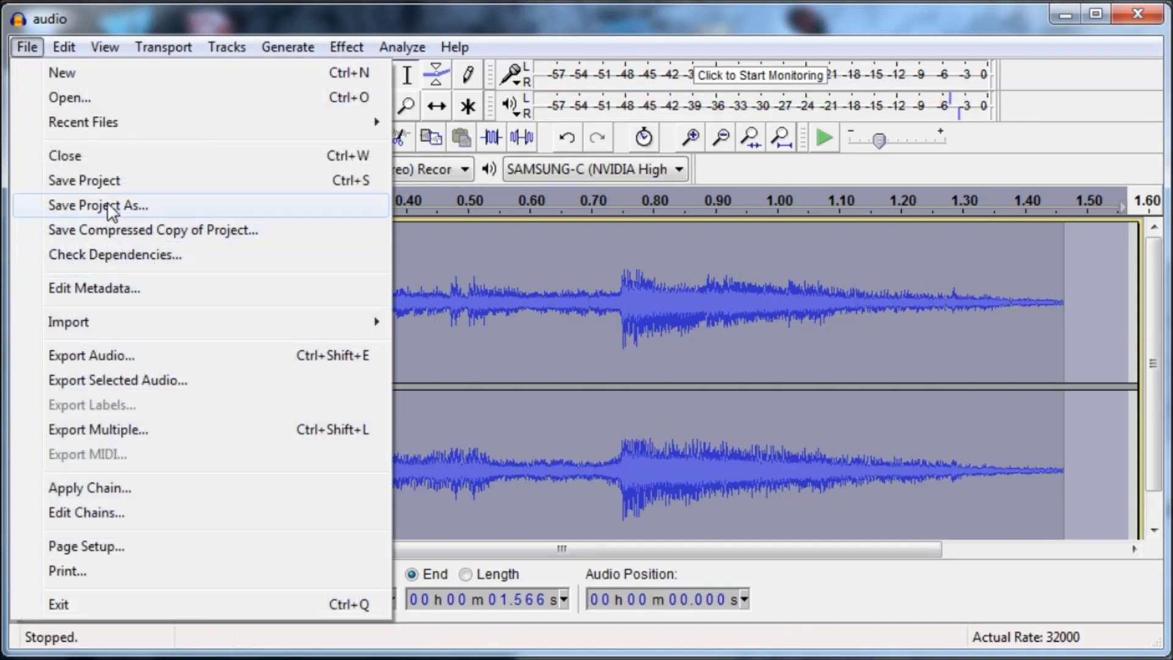
click(196, 359)
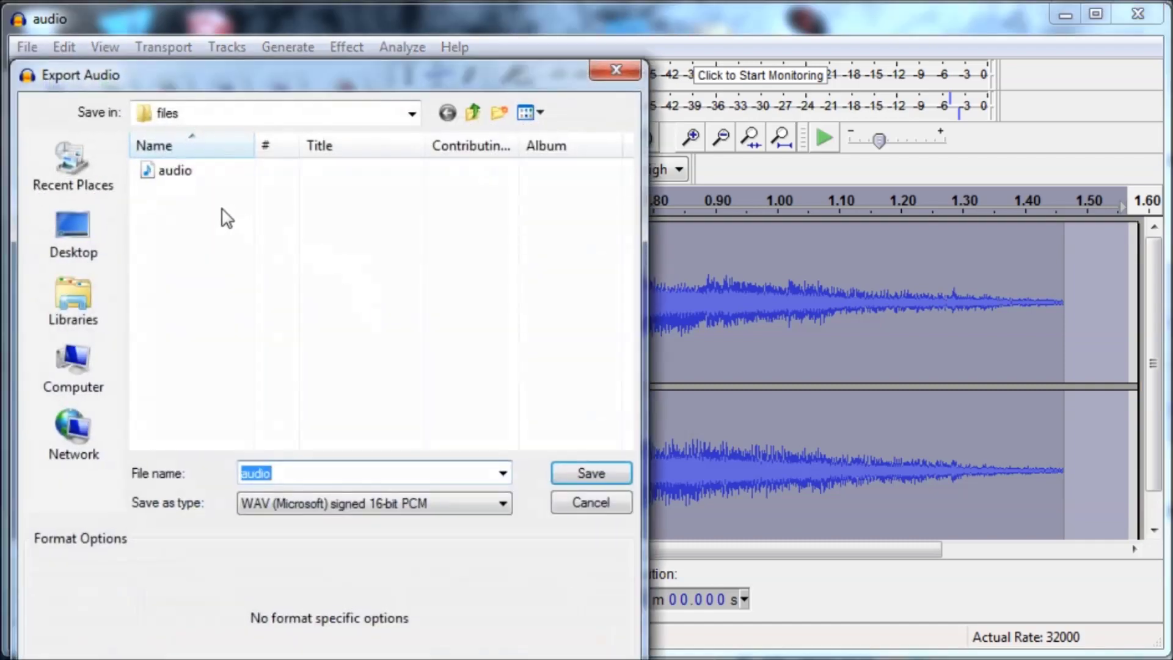
double_click(236, 177)
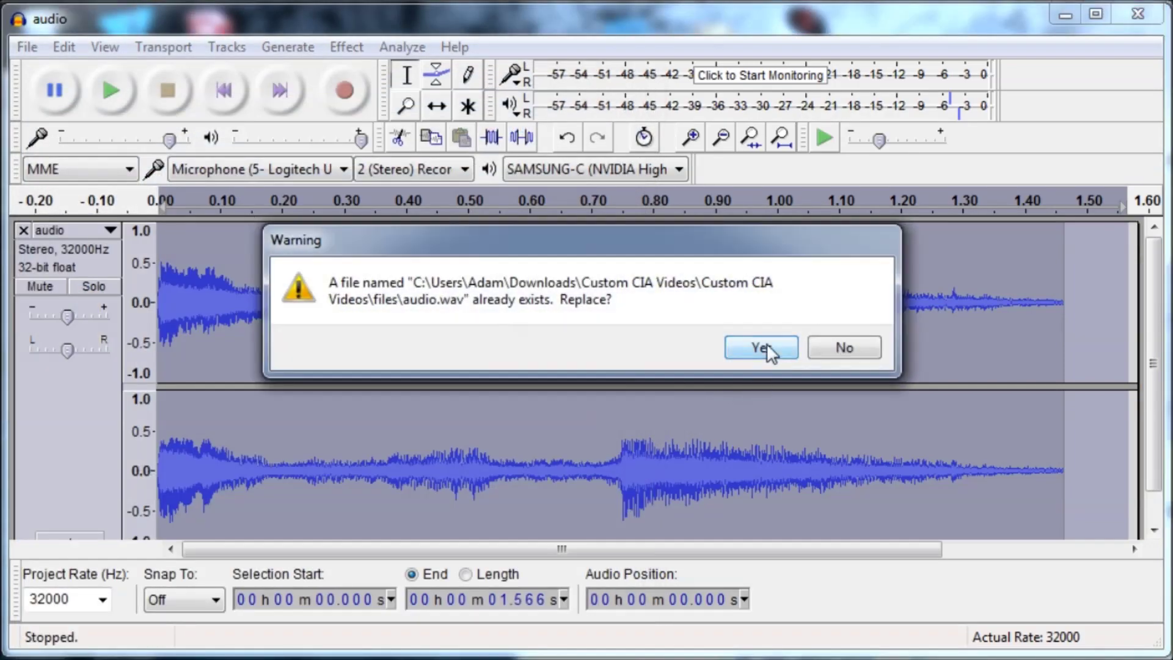
click(761, 348)
click(772, 522)
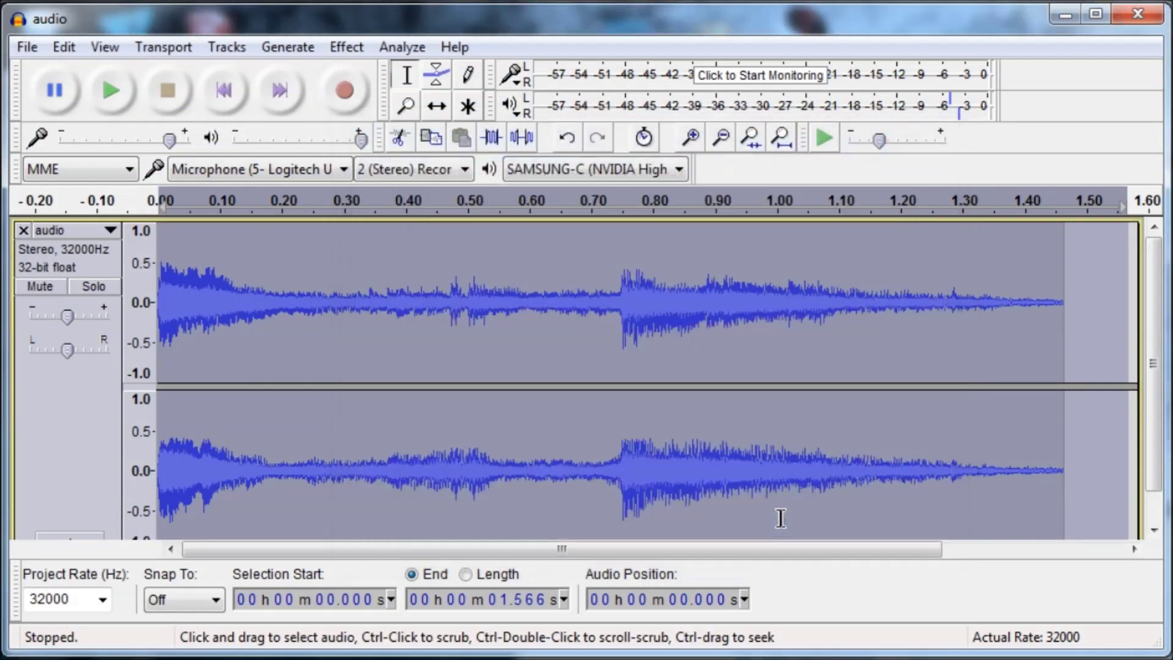
click(1138, 13)
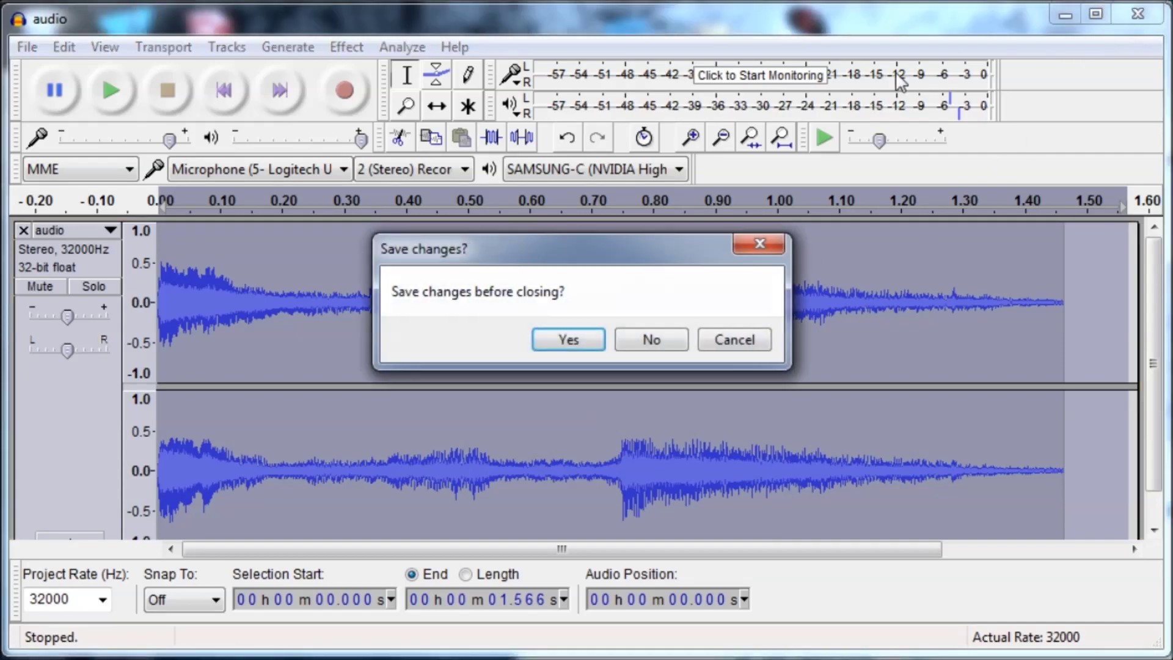
click(681, 341)
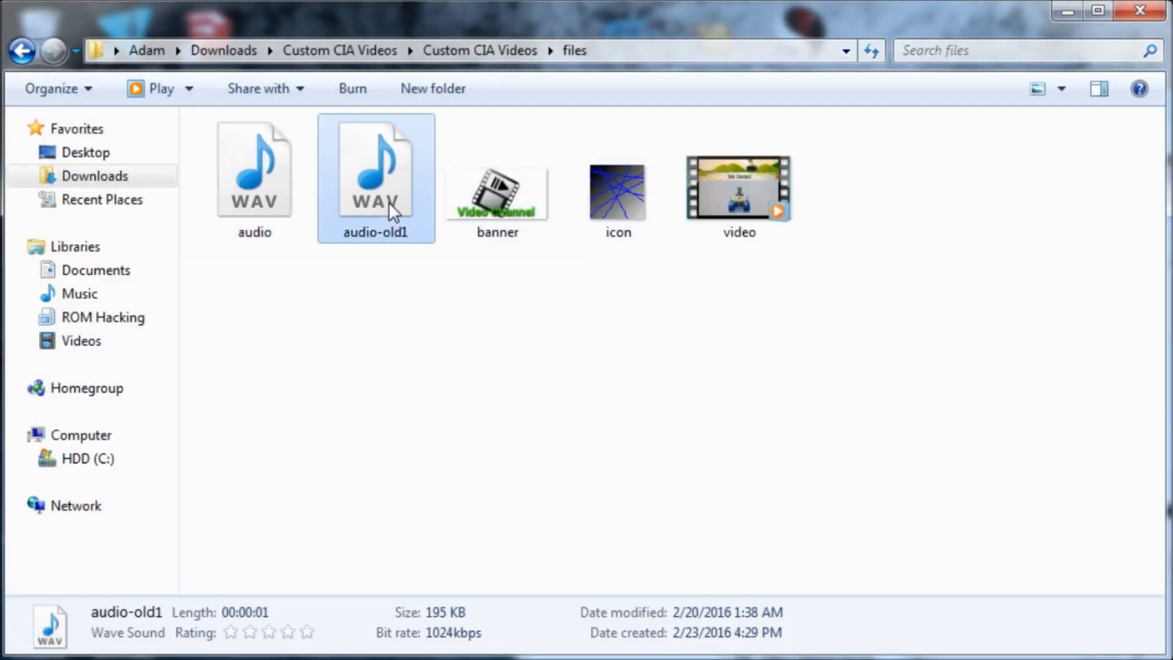
Delete the audio-old1 file from the files folder and go back up to the Custom CIA Videos folder.
right_click(383, 199)
click(458, 544)
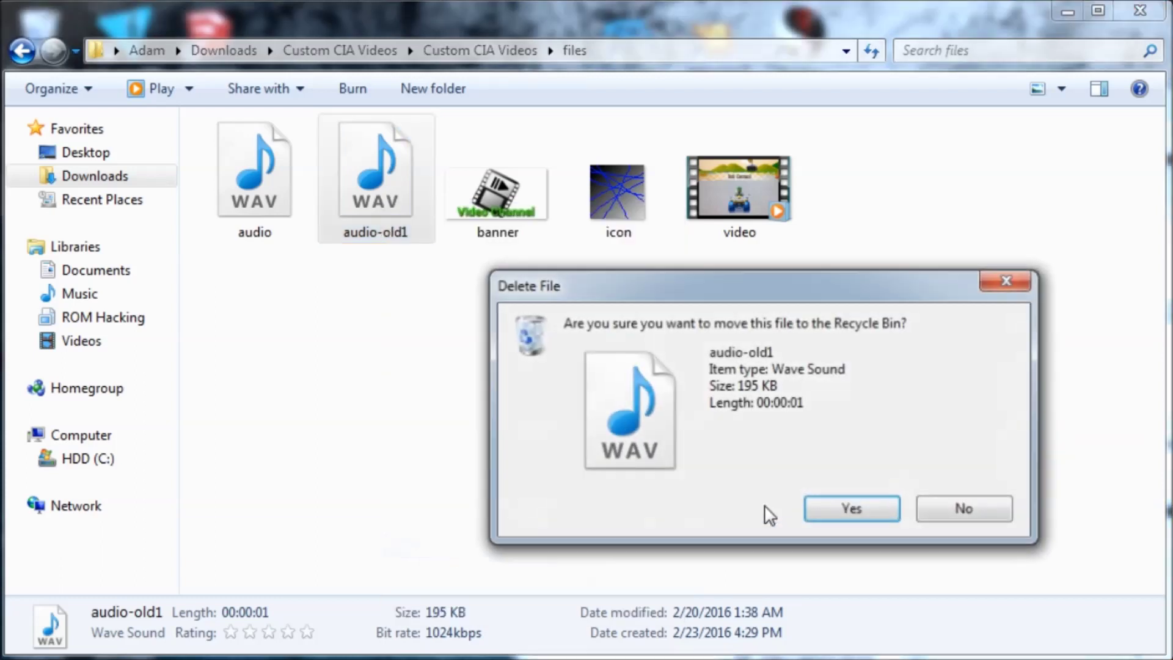
click(835, 509)
drag(741, 470, 391, 342)
click(482, 49)
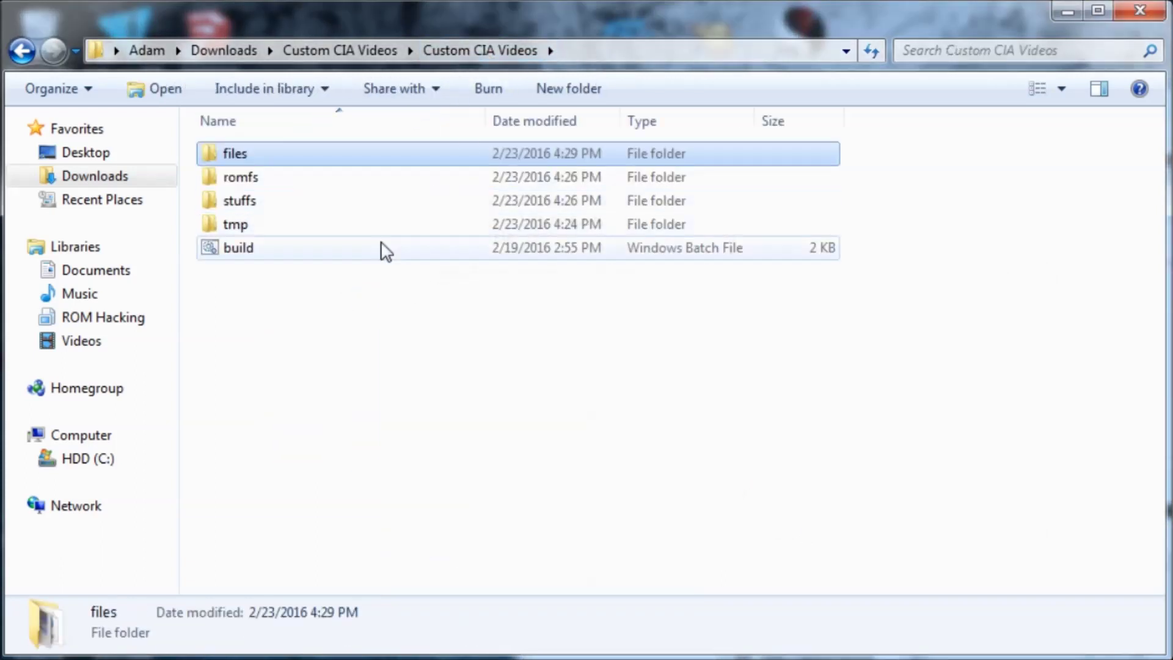
Review the audio, banner and icon in the files folder, and return to the Custom CIA Videos folder.
click(338, 291)
click(309, 259)
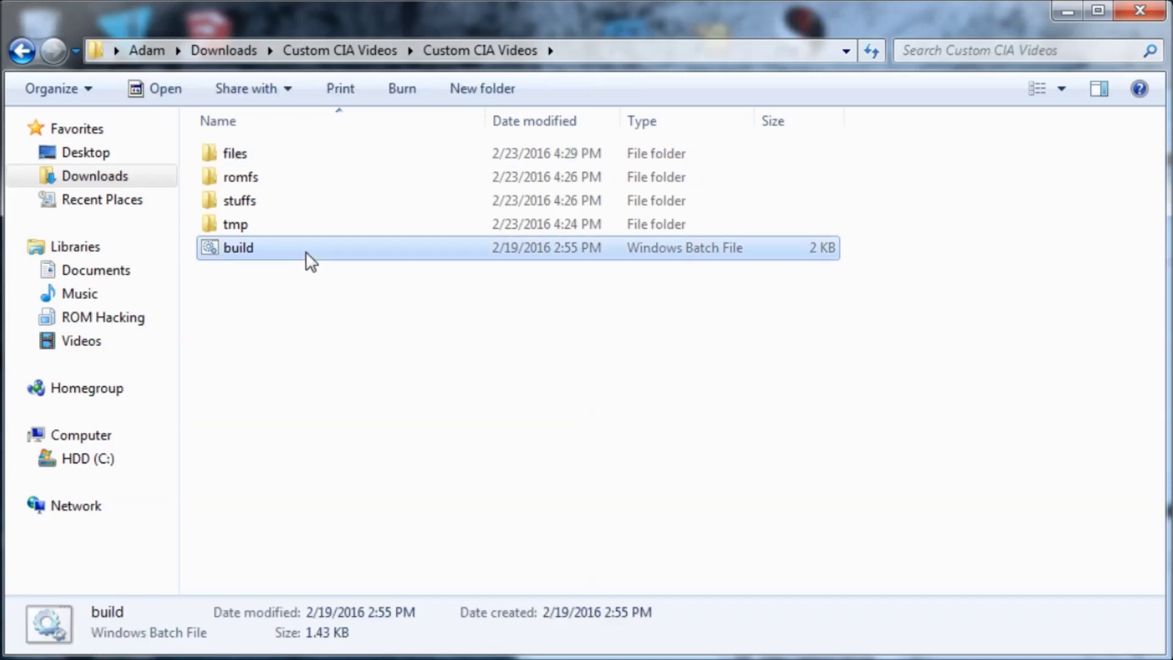
double_click(308, 158)
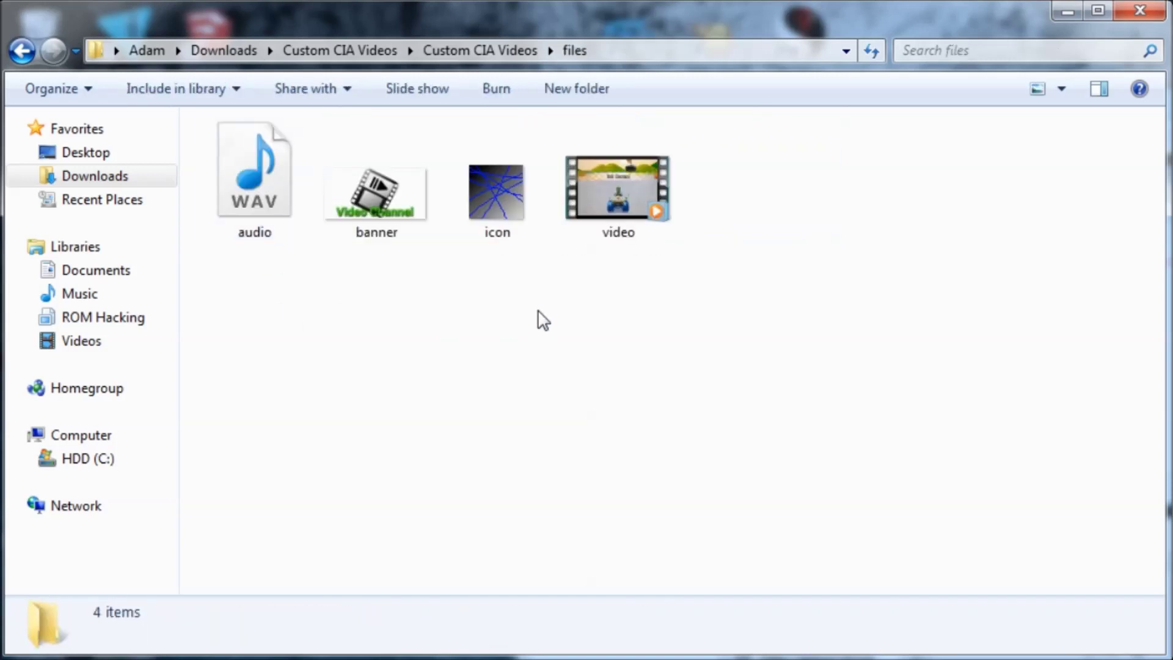
drag(538, 312, 273, 200)
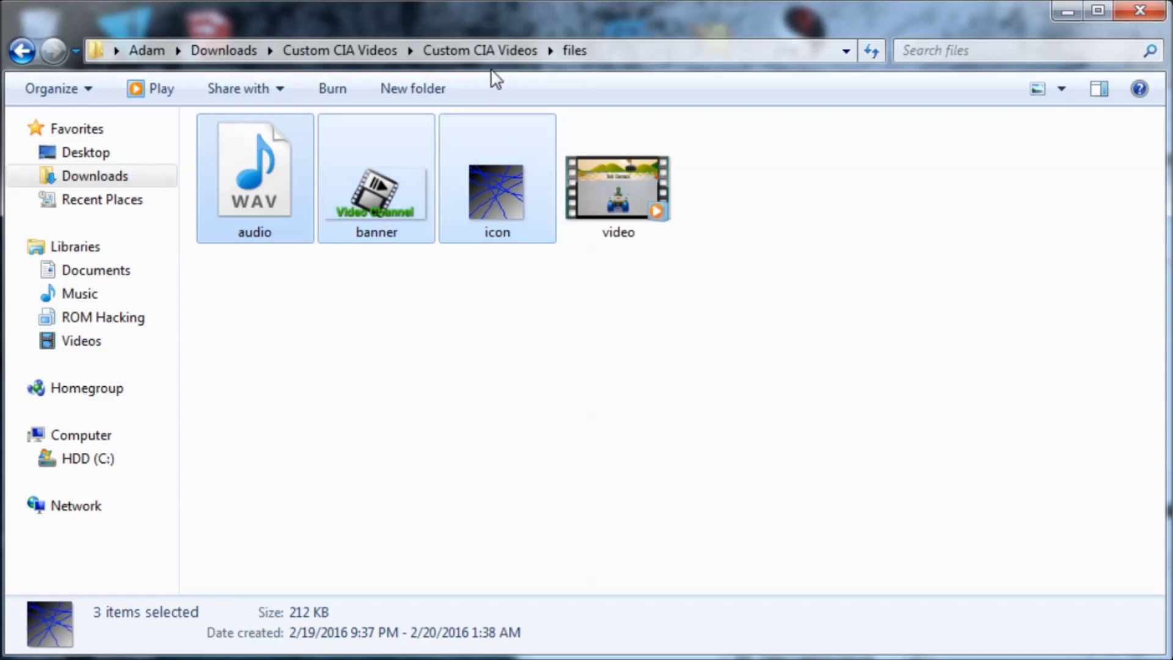
click(471, 54)
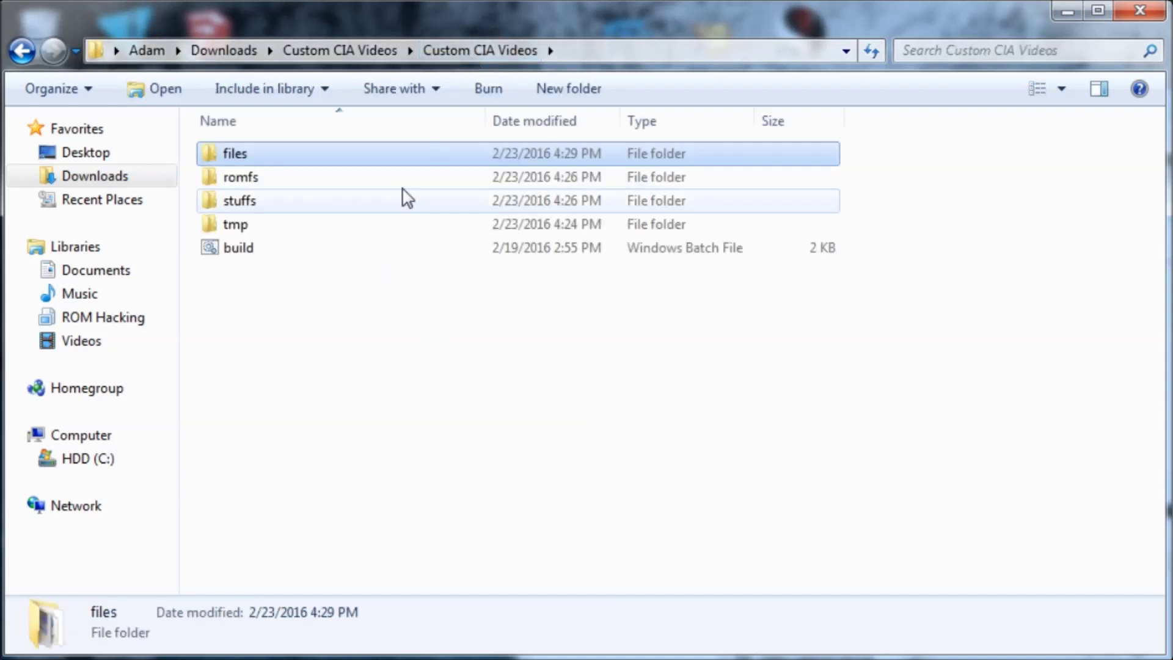
Run the build batch file with framerate 25, video quality 1 (HQ) and CIA unique ID 0xABCDEF.
double_click(352, 249)
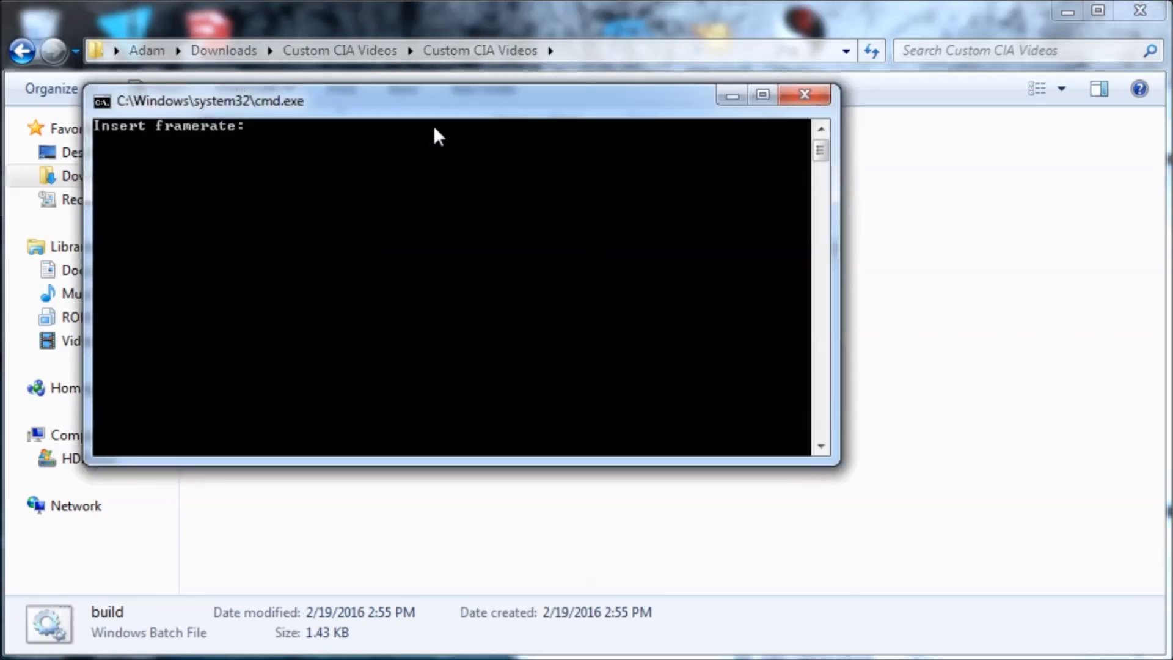
drag(487, 110, 623, 219)
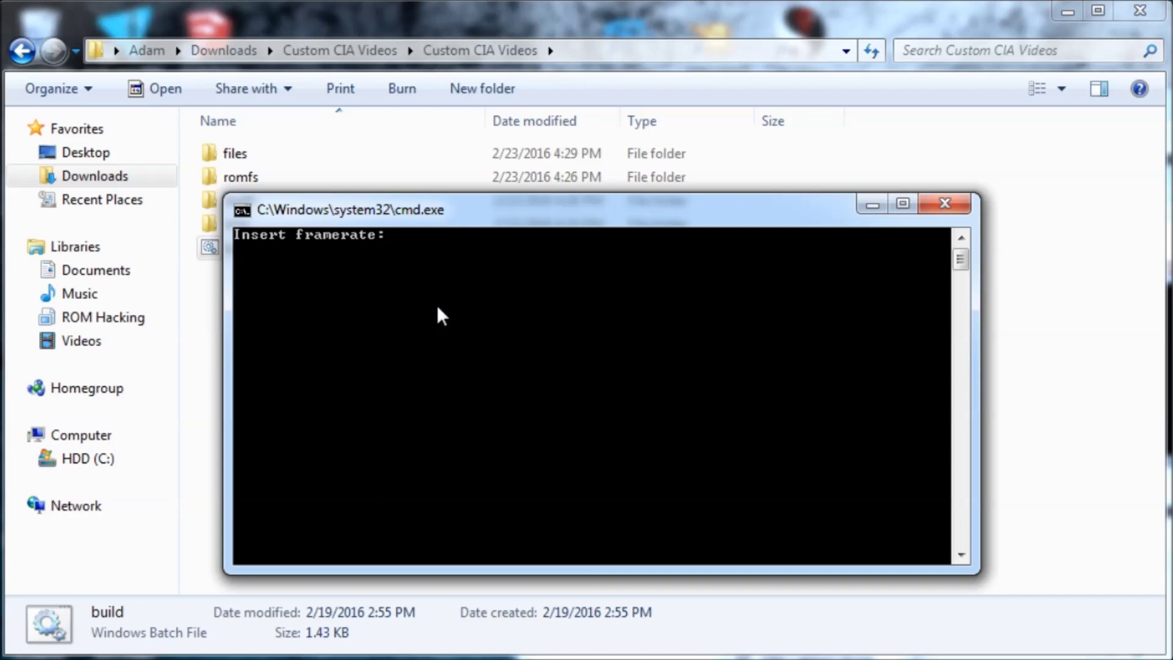
text(25)
key(Return)
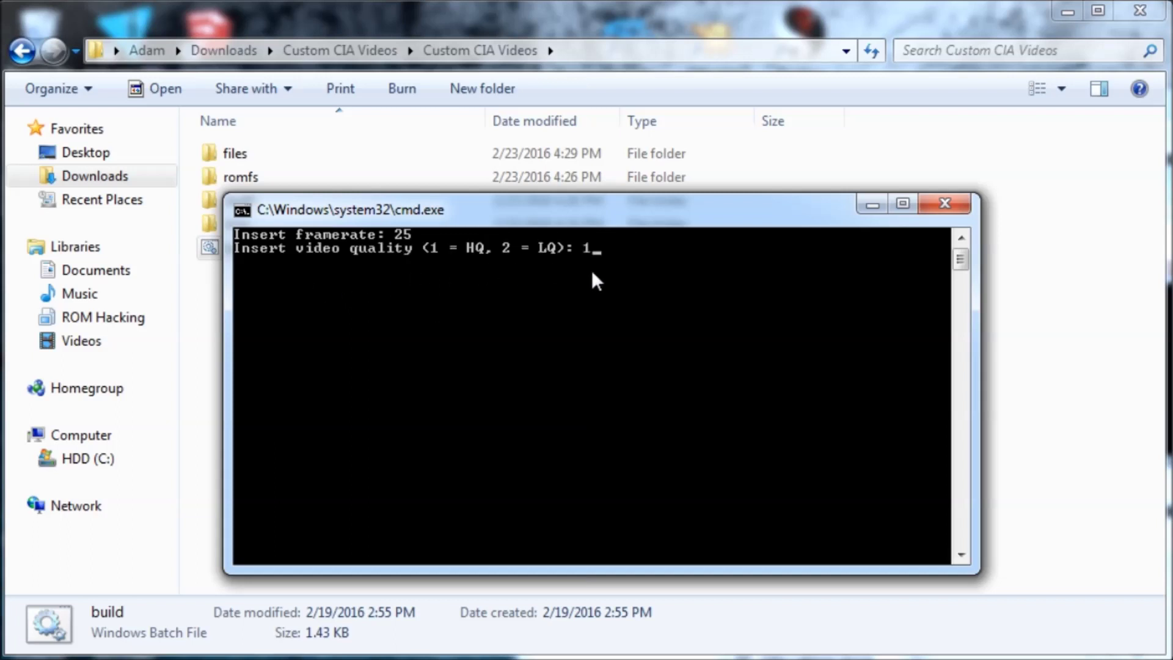
text(1)
key(Return)
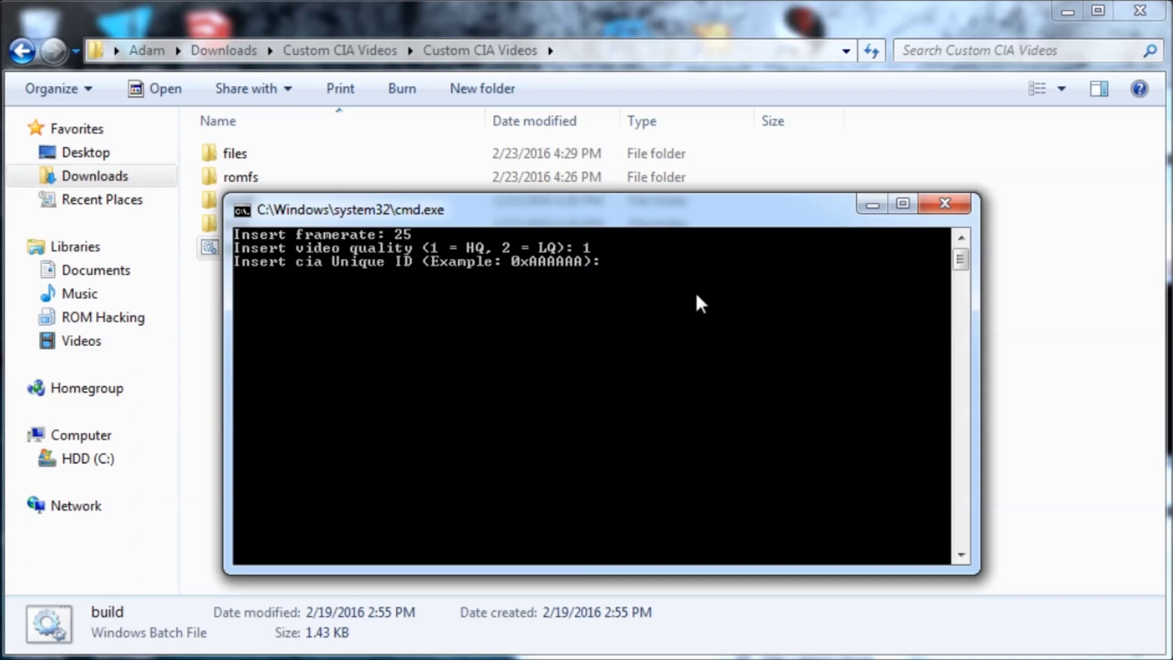
text(0xABCDEF)
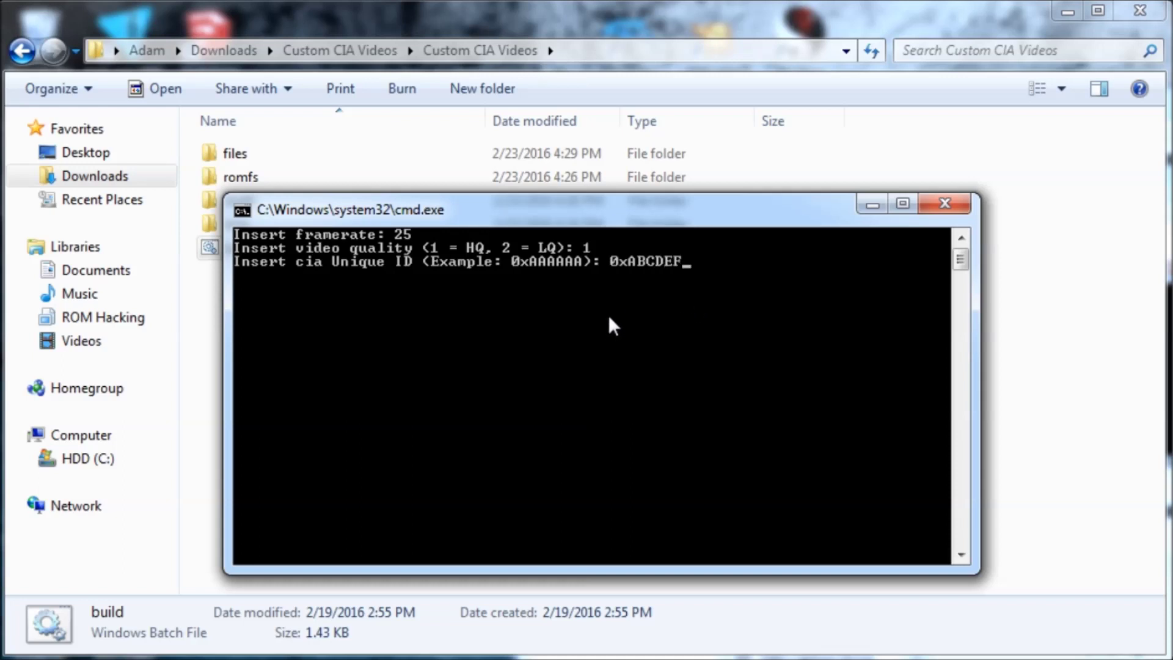
key(Return)
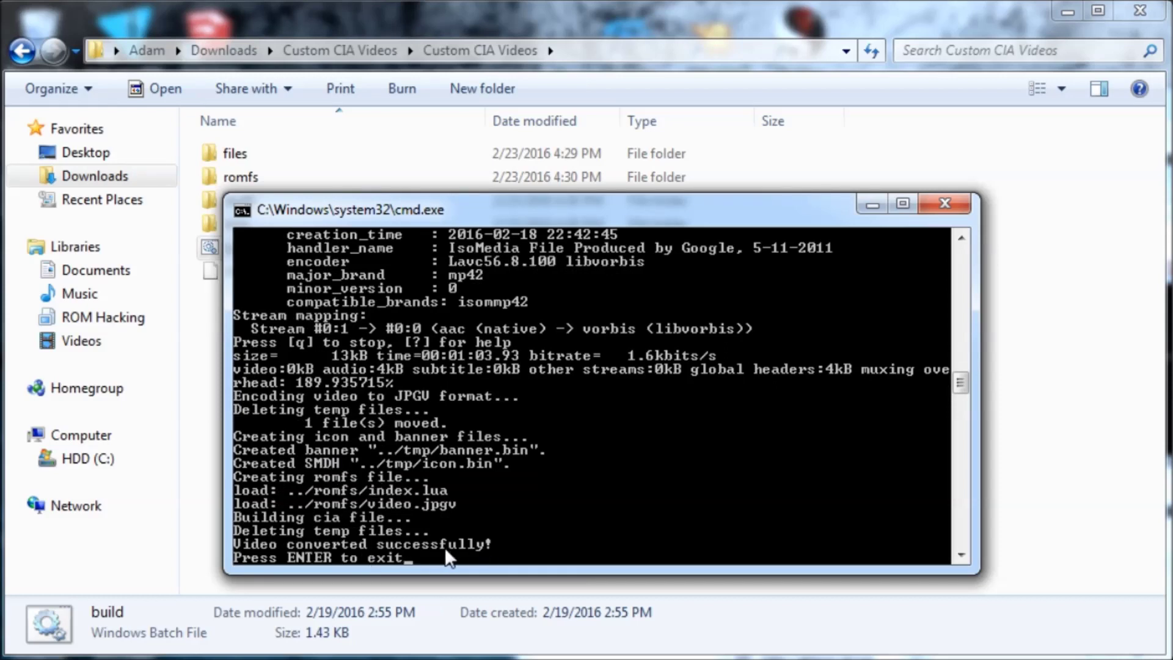
Close the build console, dismiss the AutoPlay window and rename my_video.cia as Coin Modifier.cia.
key(Return)
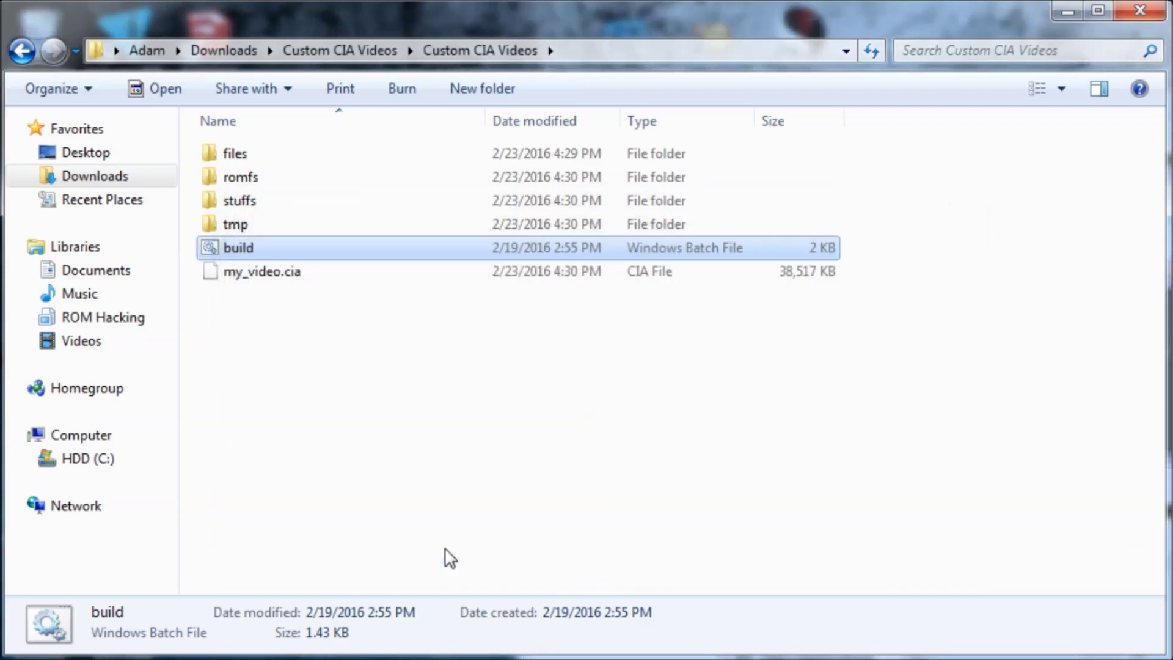
click(483, 272)
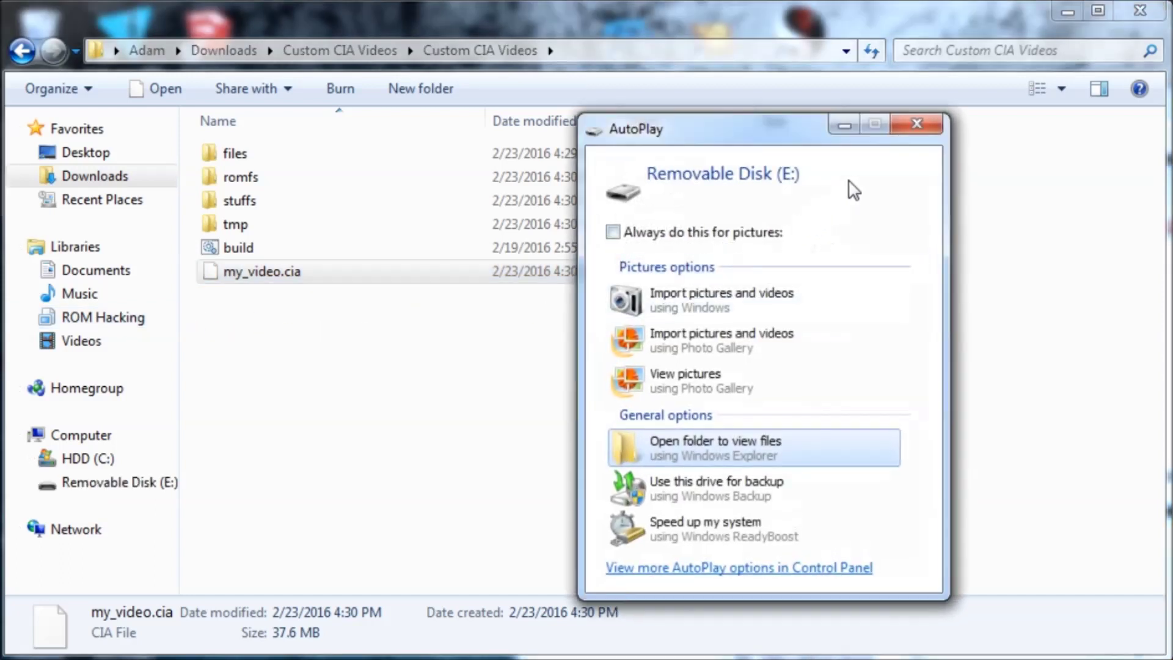
click(914, 126)
click(283, 275)
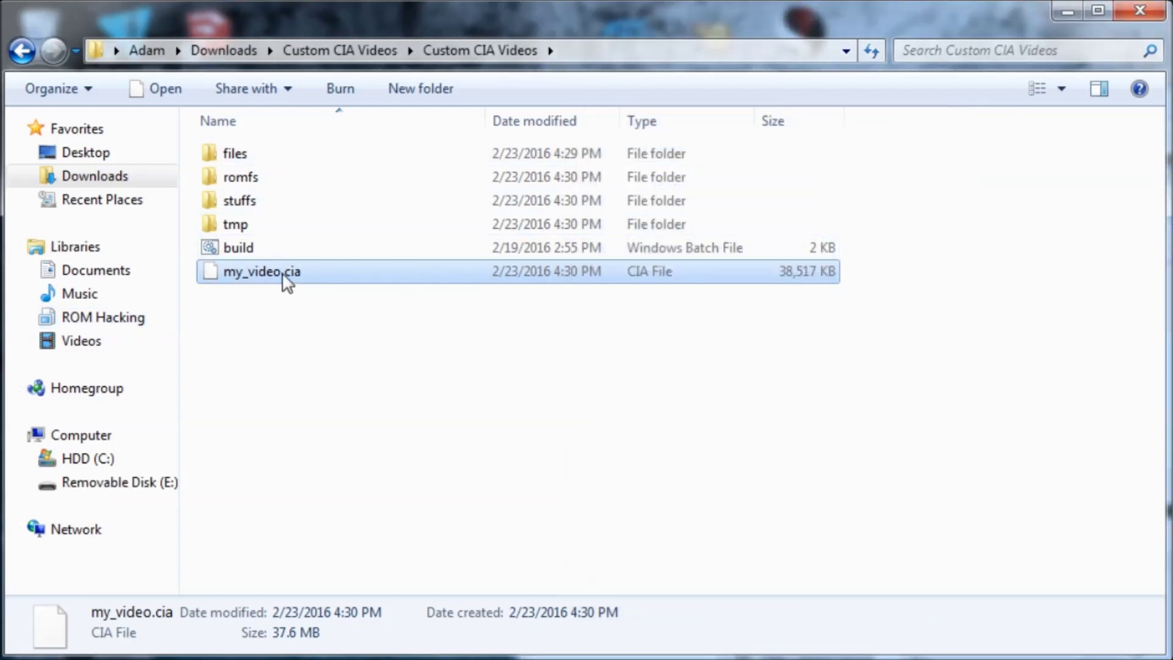
text(Coin Mof)
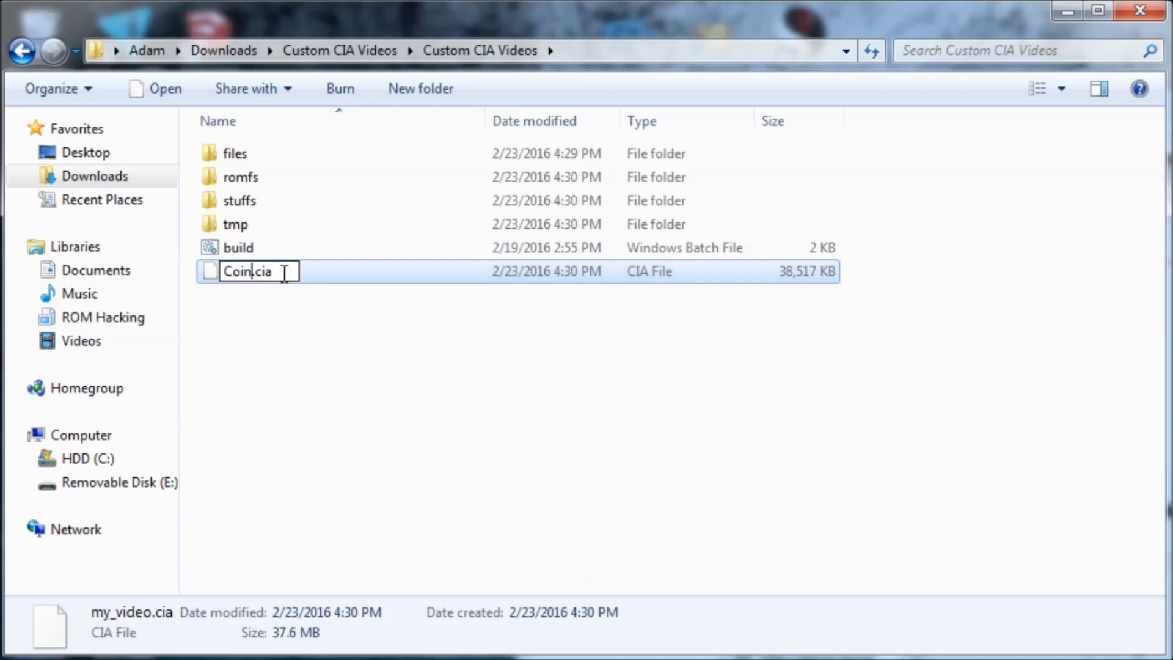
key(BackSpace)
text(difier)
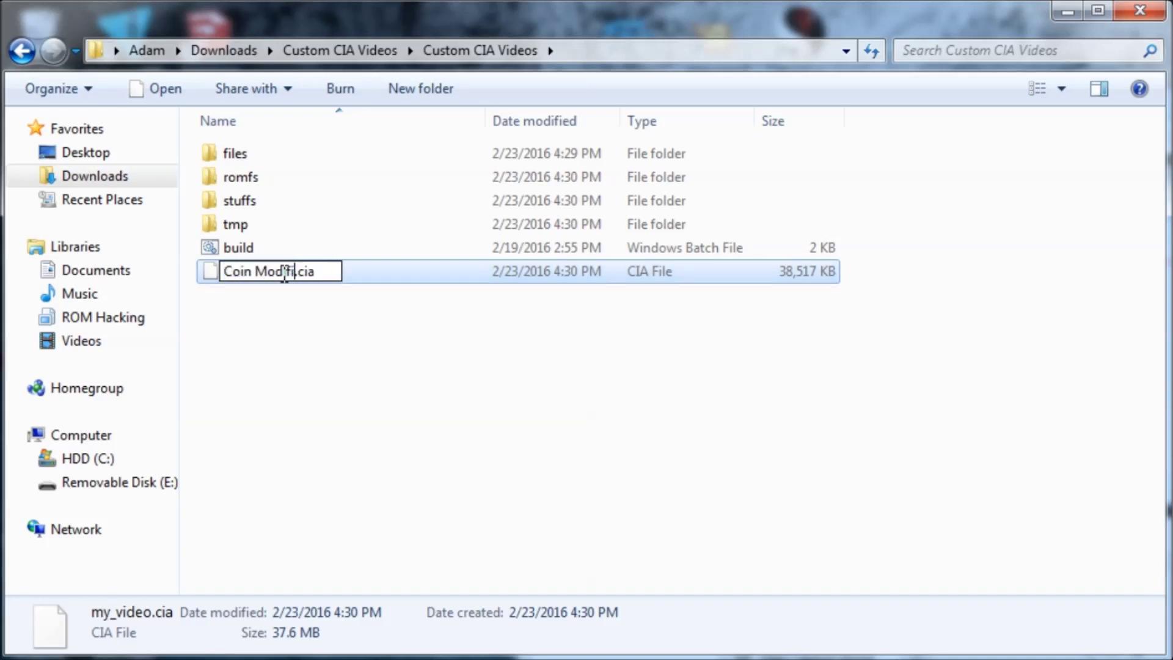
key(Return)
Copy Coin Modifier.cia to the root of Removable Disk (E:).
right_click(285, 272)
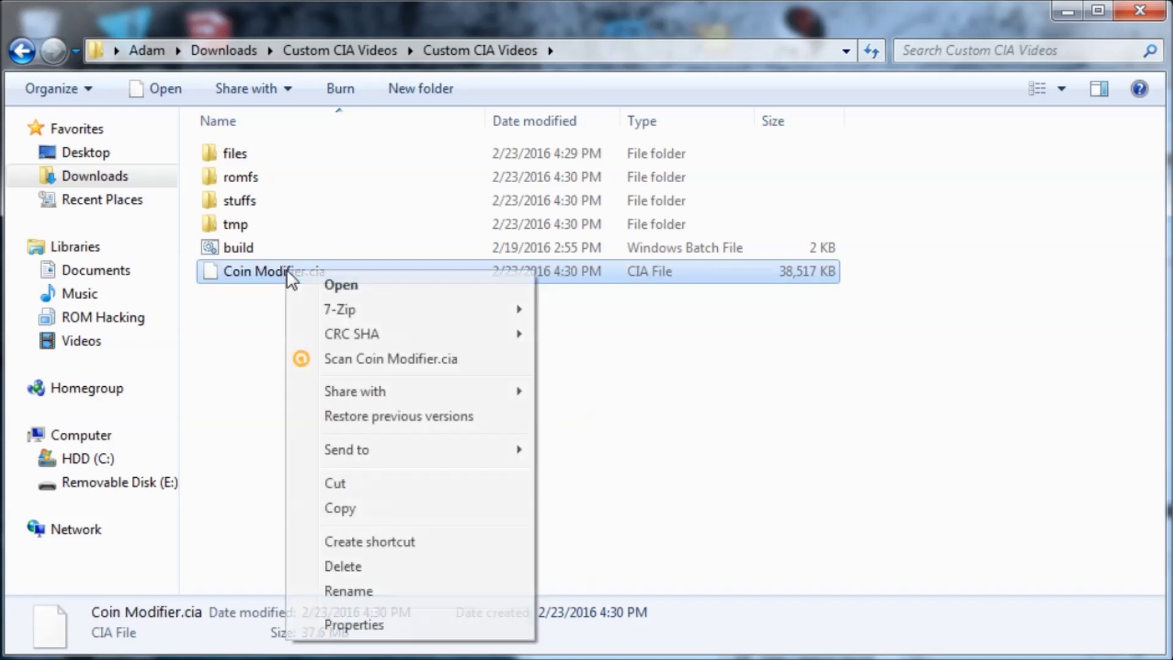
click(398, 510)
click(177, 483)
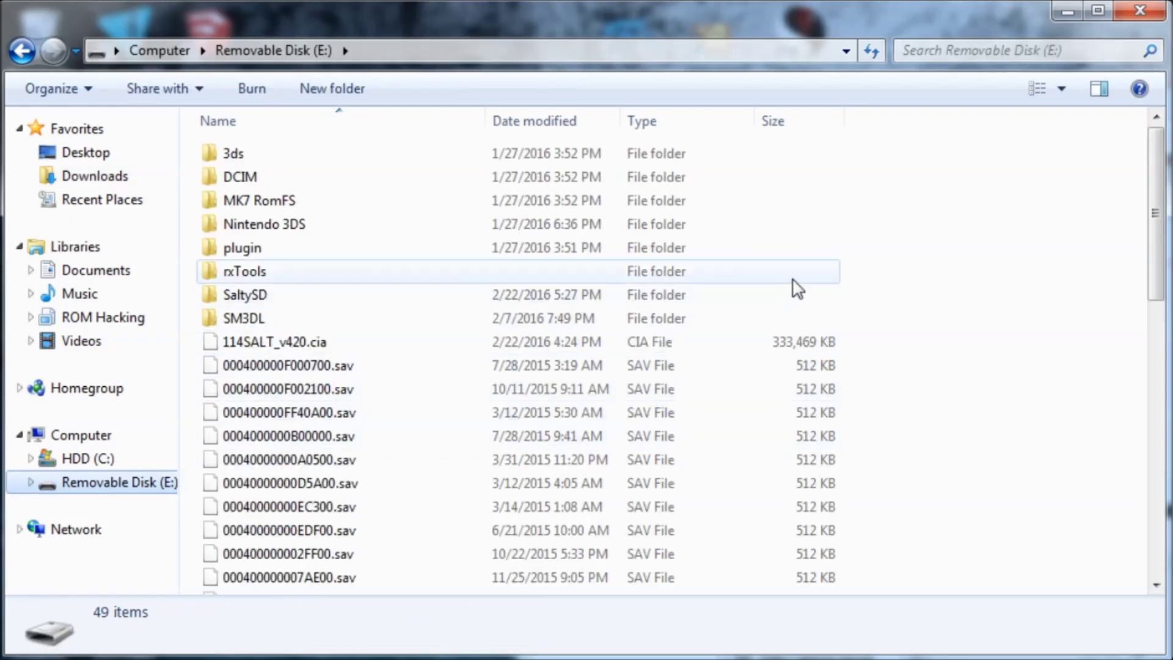
right_click(889, 245)
click(940, 426)
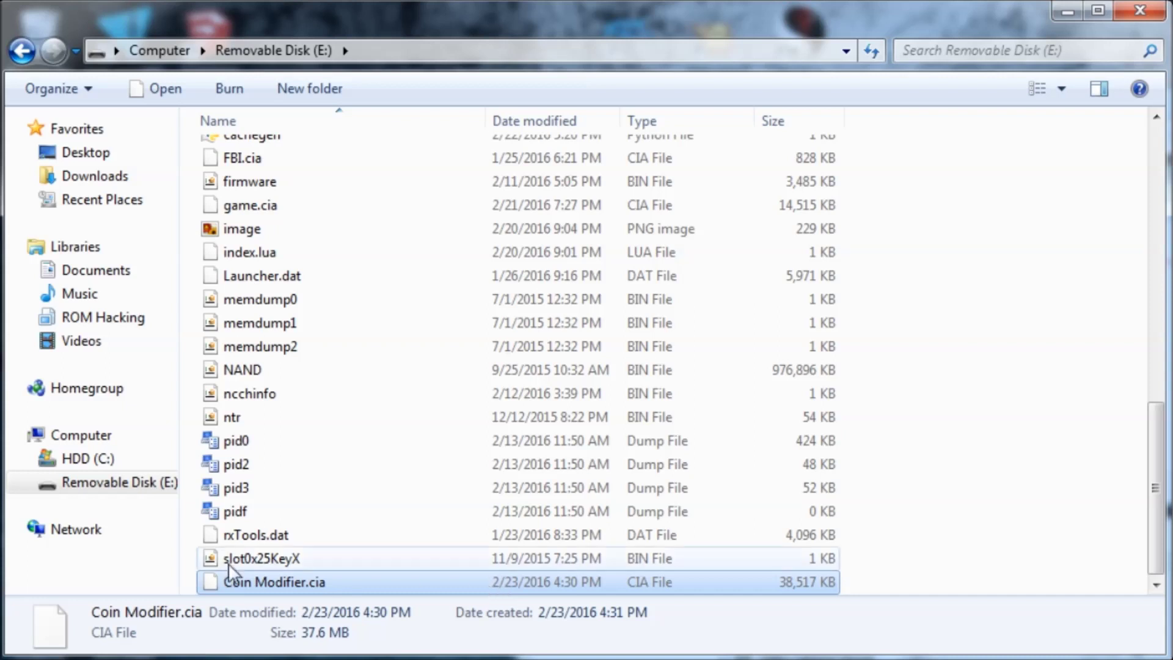
Leave the removable disk's file listing and go to the Computer overview of drives.
click(137, 435)
click(135, 486)
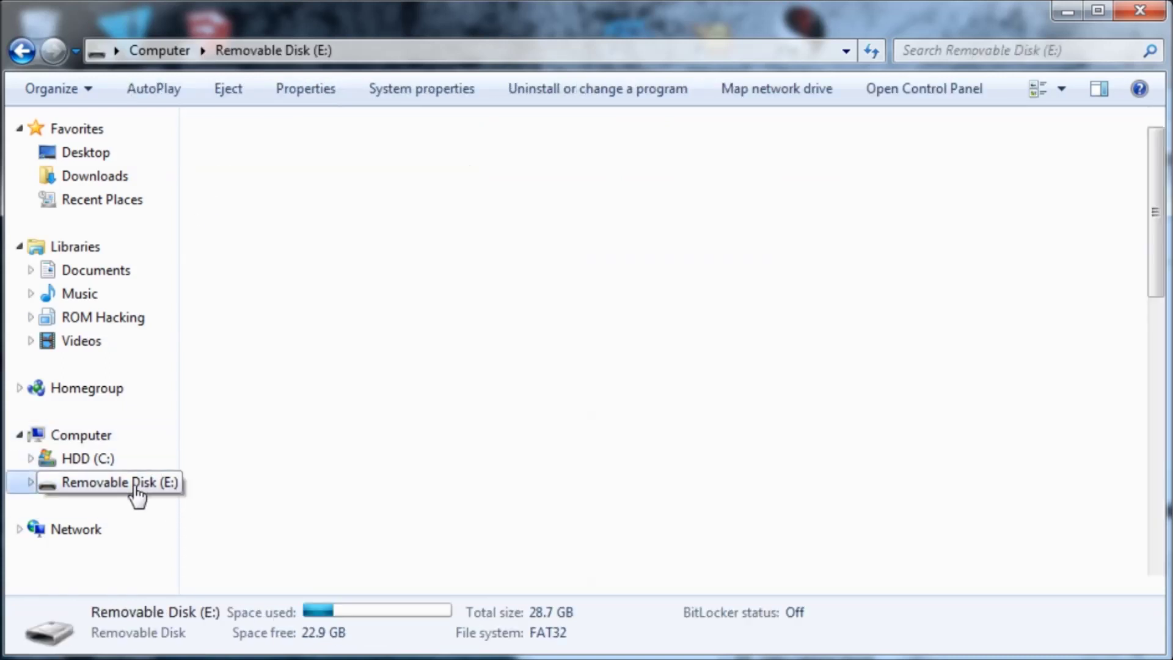
click(91, 435)
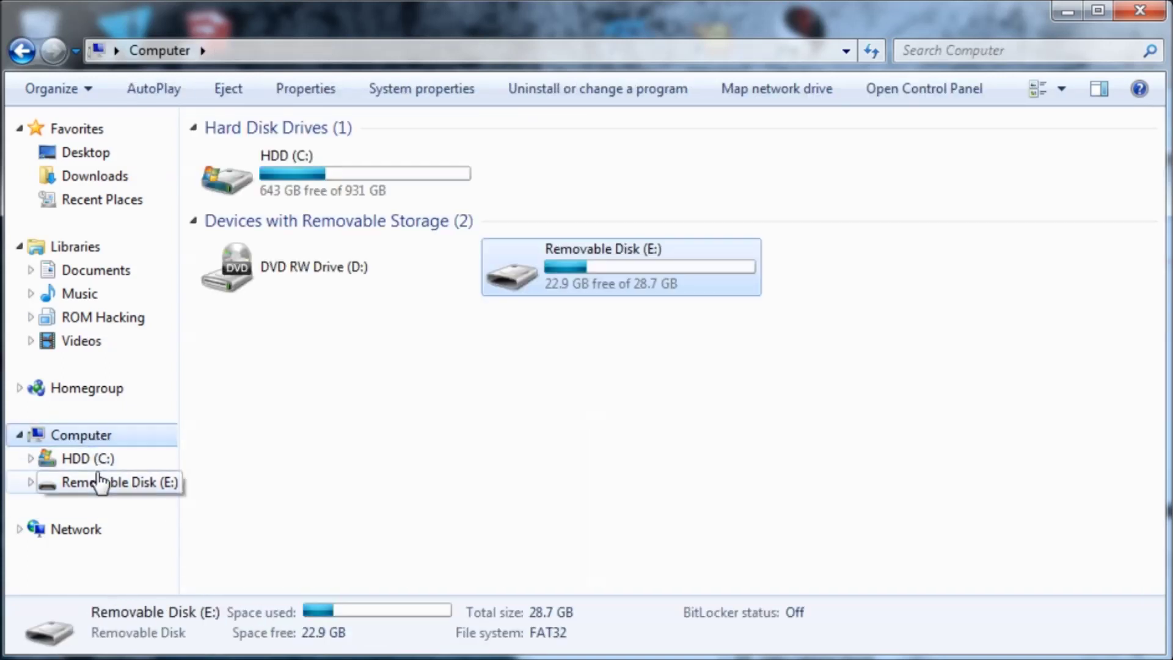